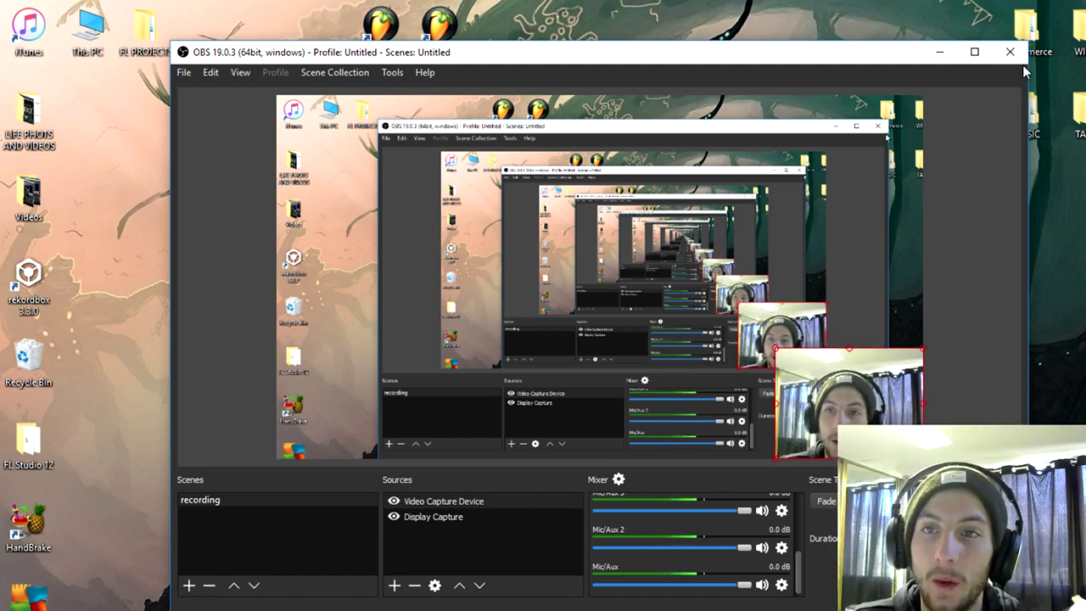
Close FL Studio without saving its changes and nudge the OBS window left
mouse_move(919, 55)
mouse_down()
mouse_move(911, 64)
mouse_move(885, 42)
mouse_up()
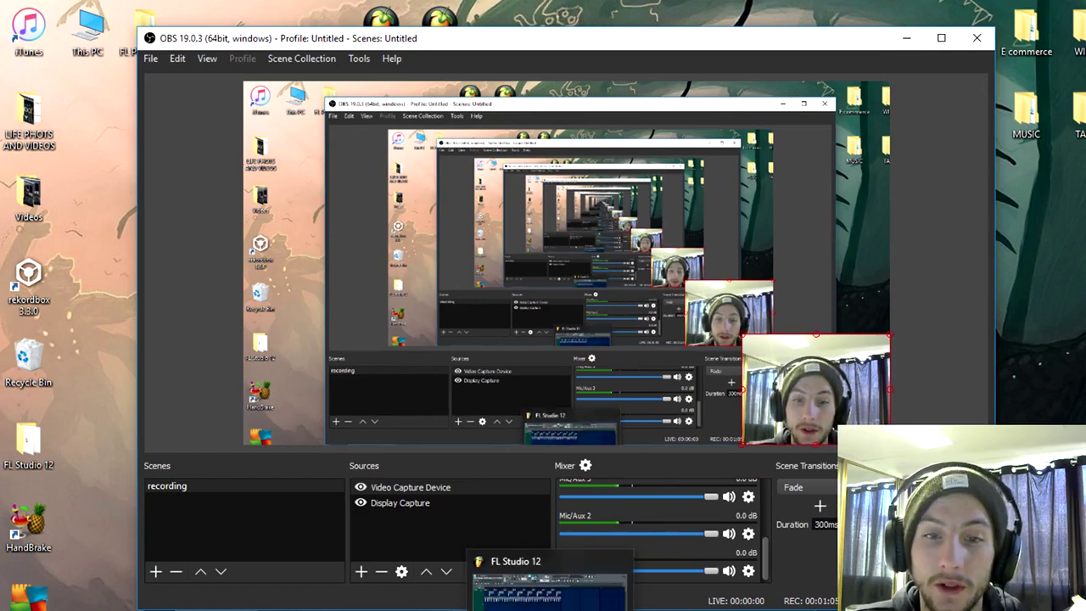
click(549, 586)
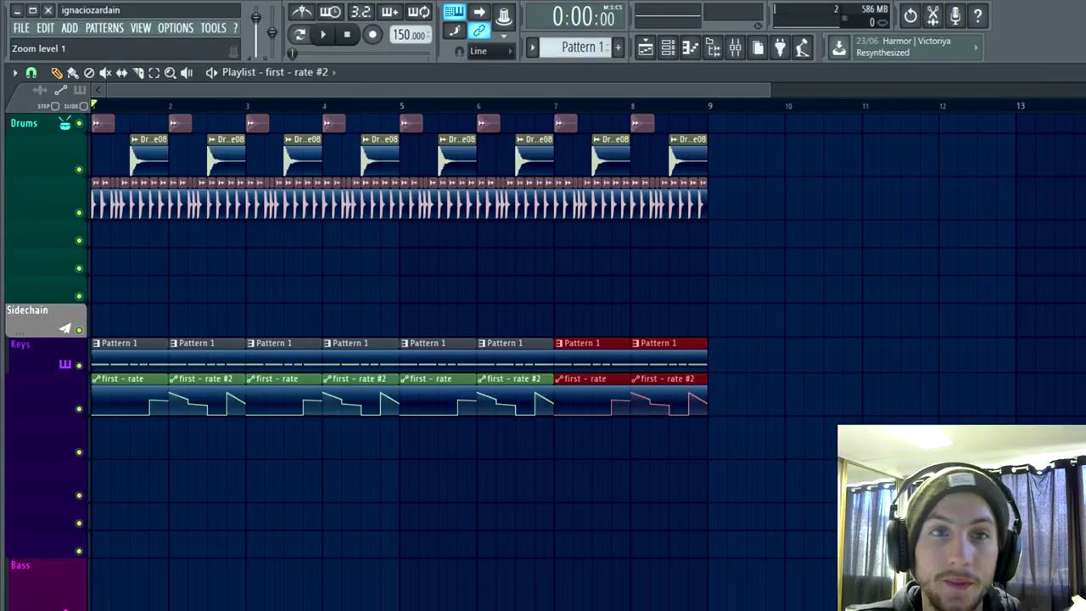
click(47, 10)
click(638, 380)
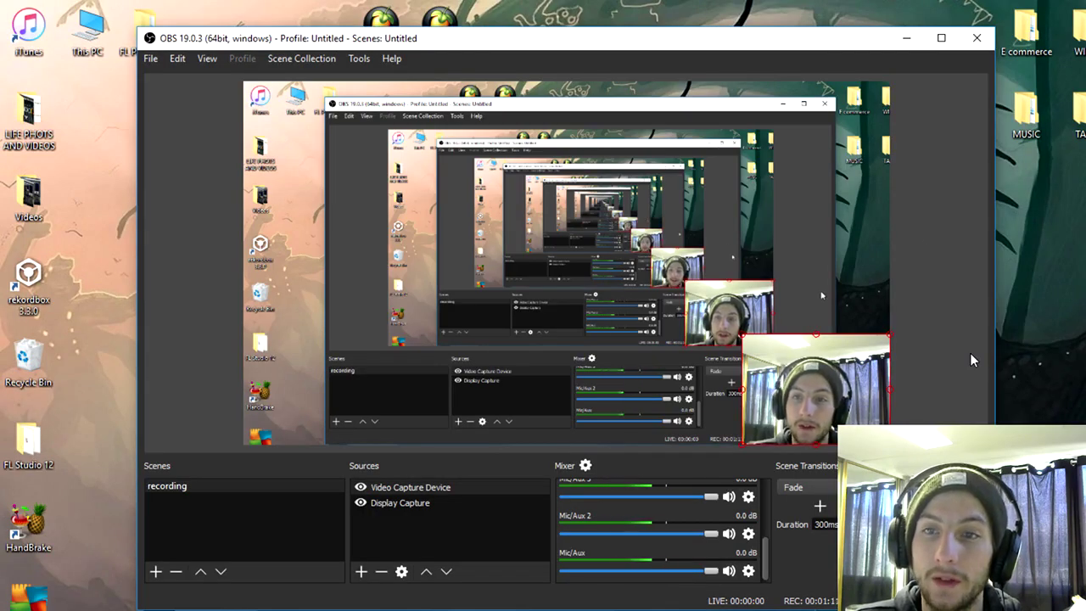
drag(791, 54, 804, 56)
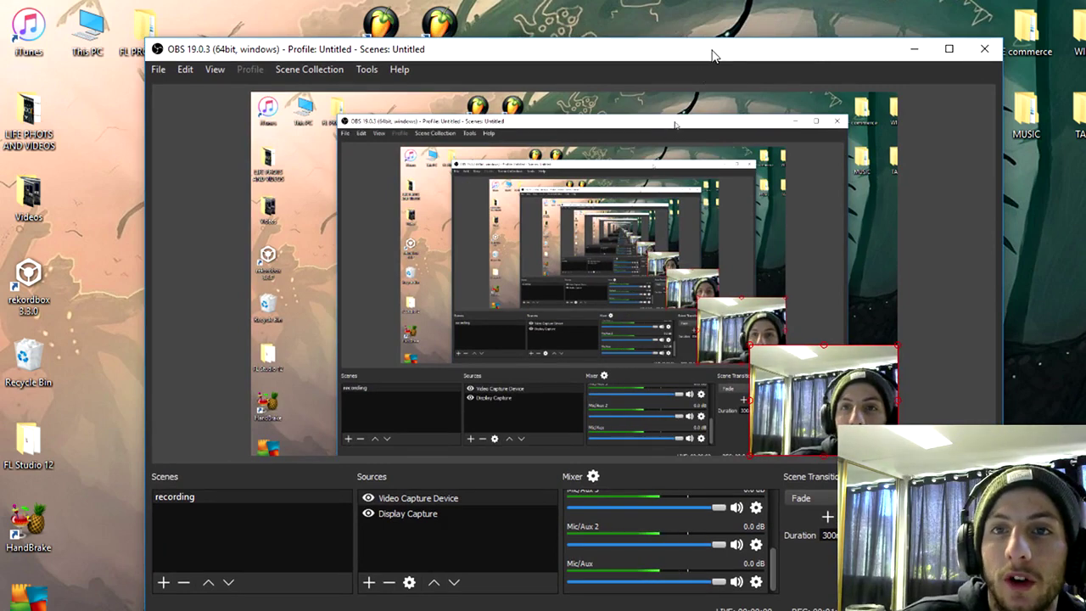
drag(713, 55, 686, 57)
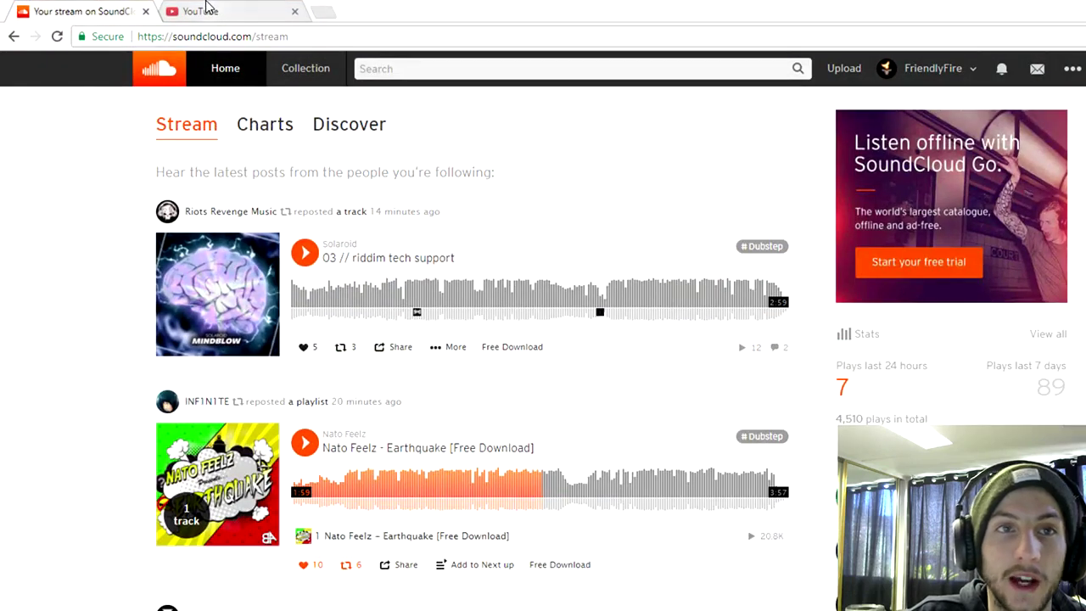
In the YouTube tab, go from the FriendlyFire channel page to the featured HyperiaMusic channel
click(200, 11)
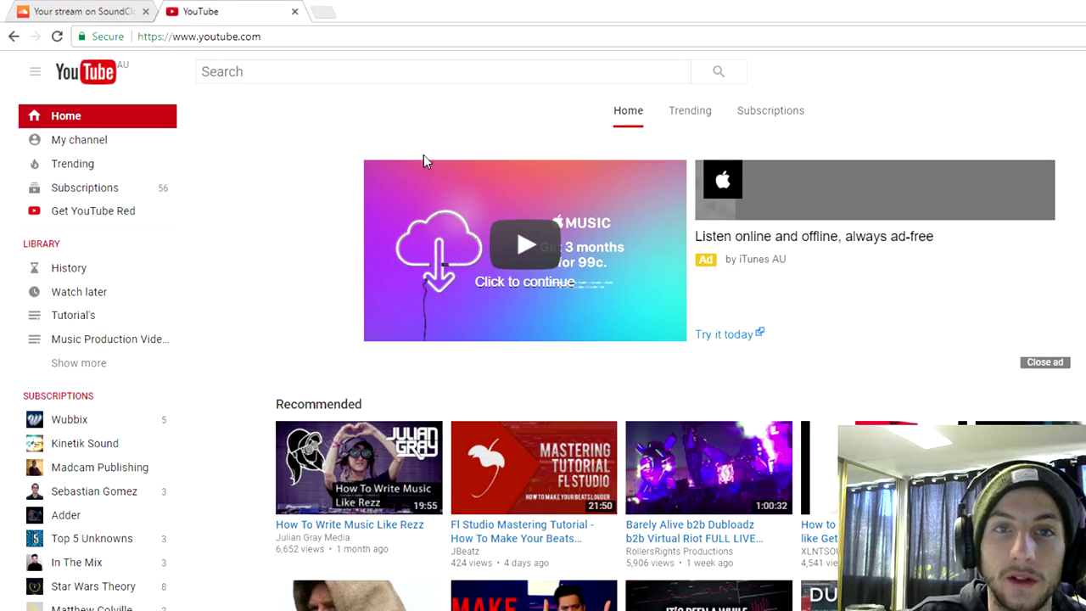
click(79, 140)
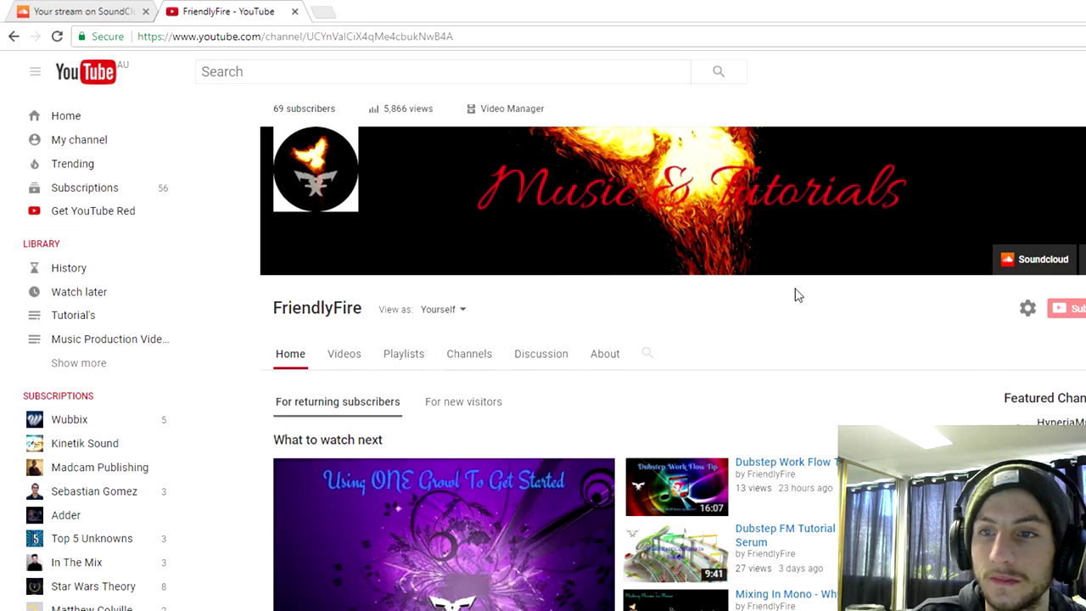
scroll(798, 295, down, 1)
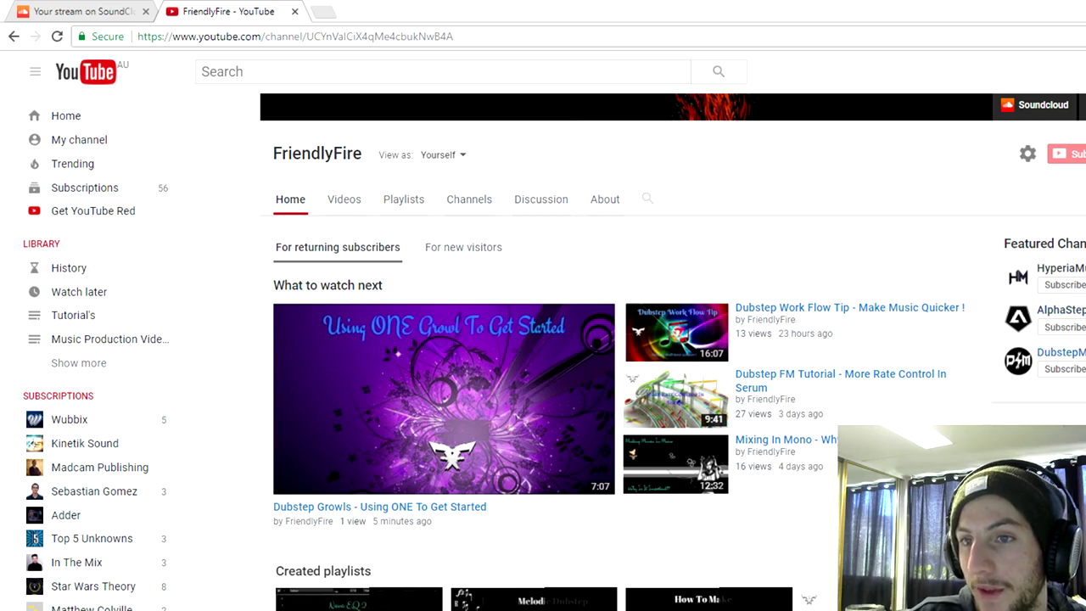
scroll(663, 333, up, 1)
scroll(663, 333, down, 2)
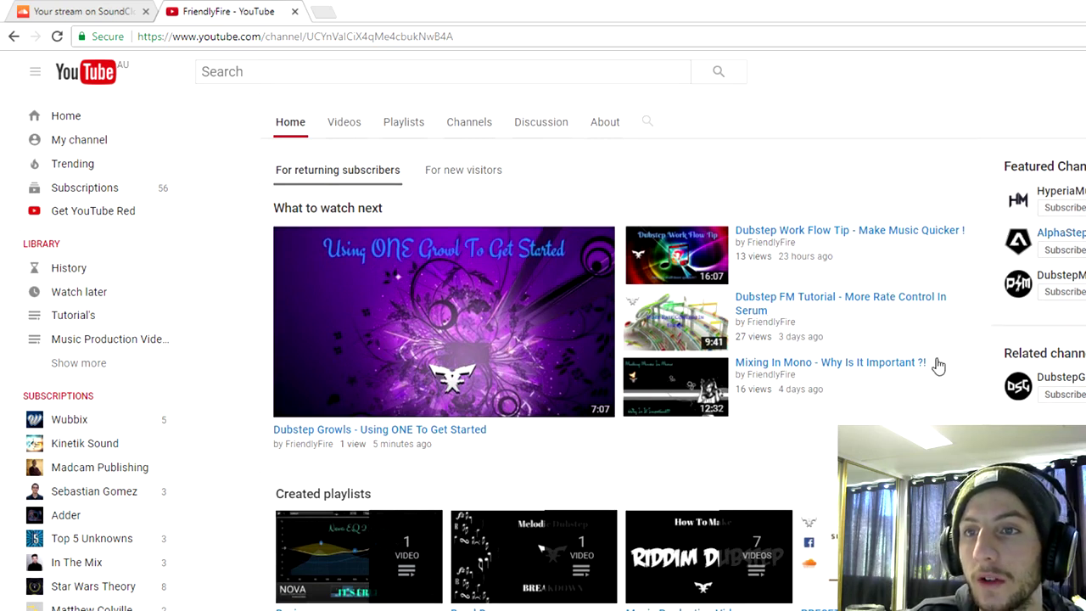
click(1063, 198)
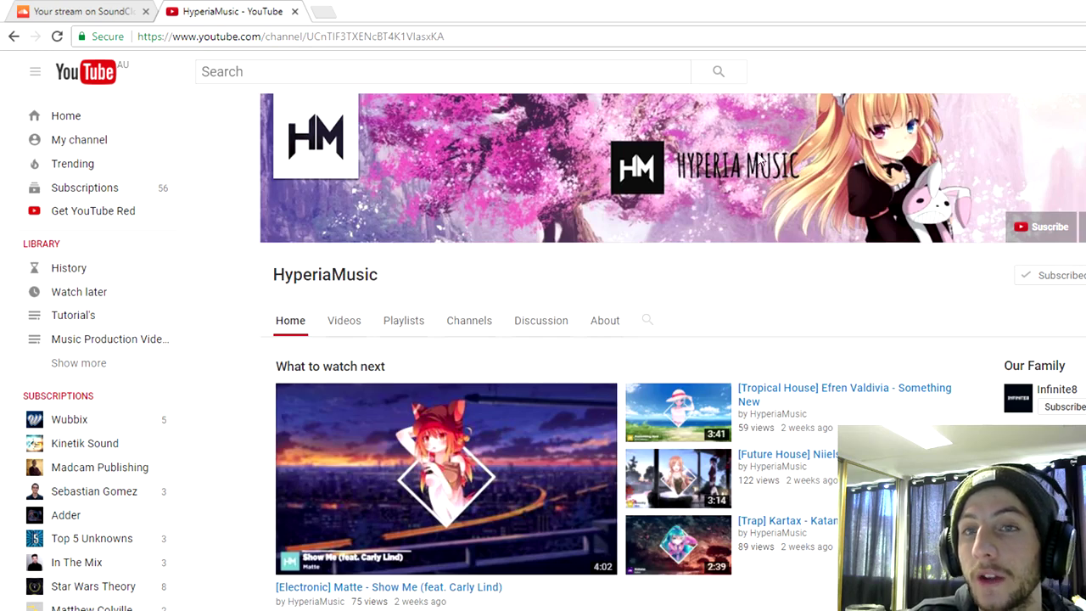
Leave the SoundCloud stream and return to the HyperiaMusic channel home page
click(84, 11)
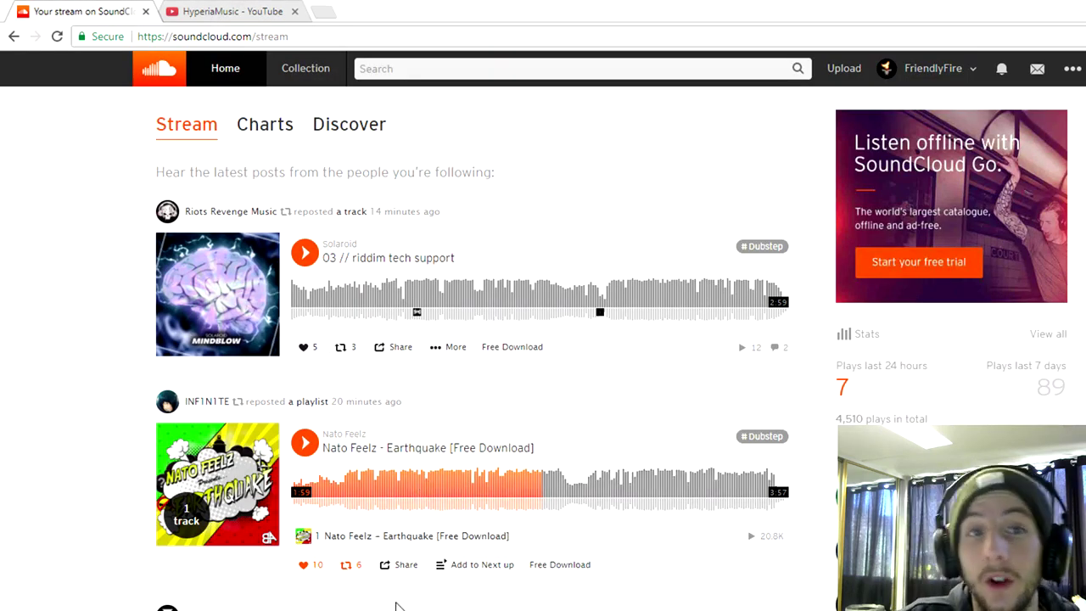
key(alt+Tab)
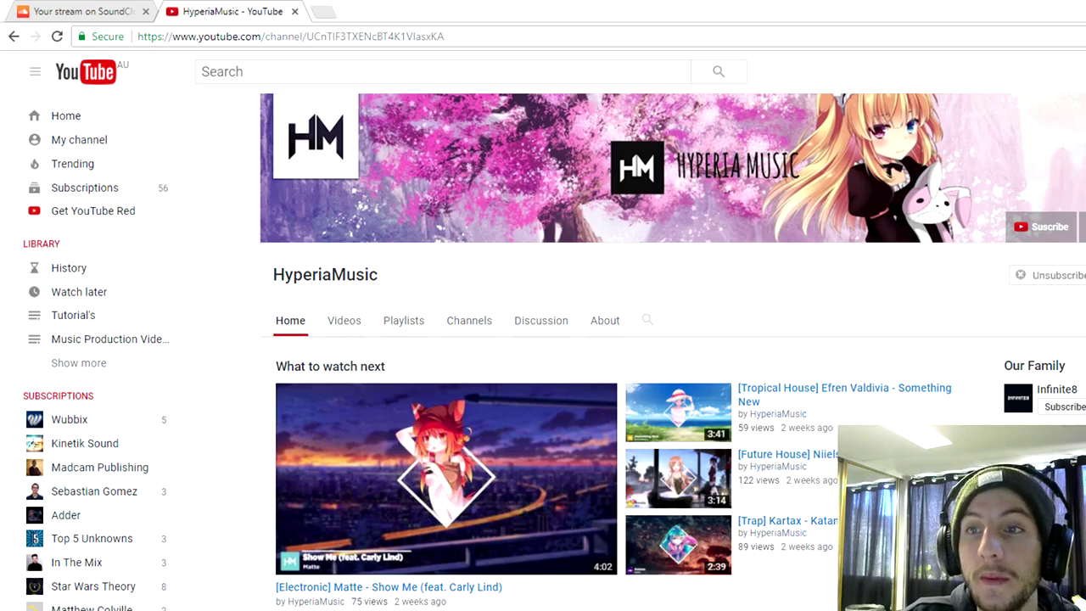
scroll(825, 353, down, 3)
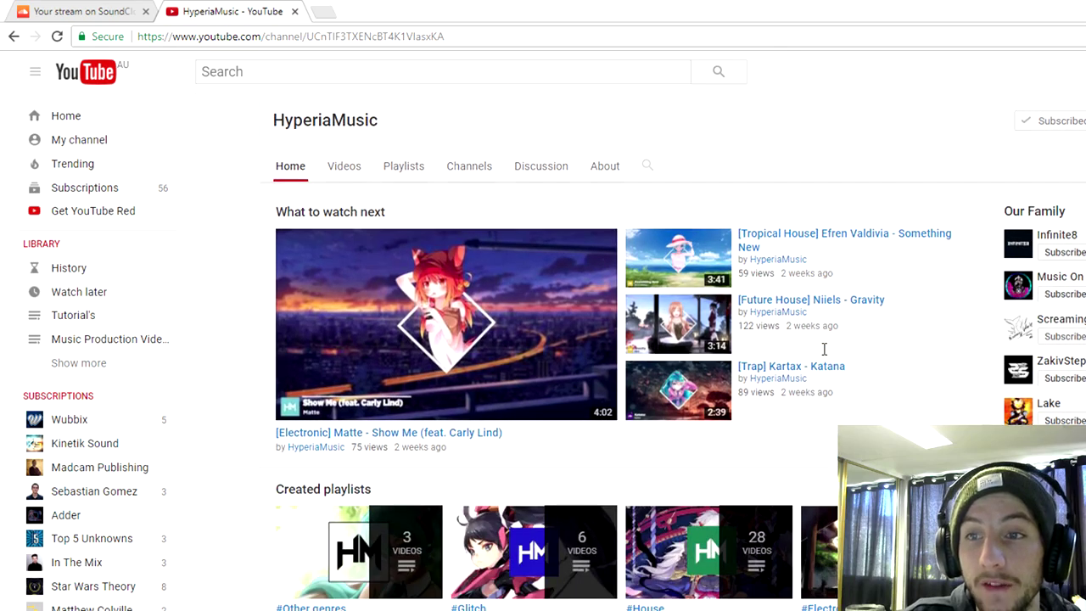
scroll(825, 352, down, 4)
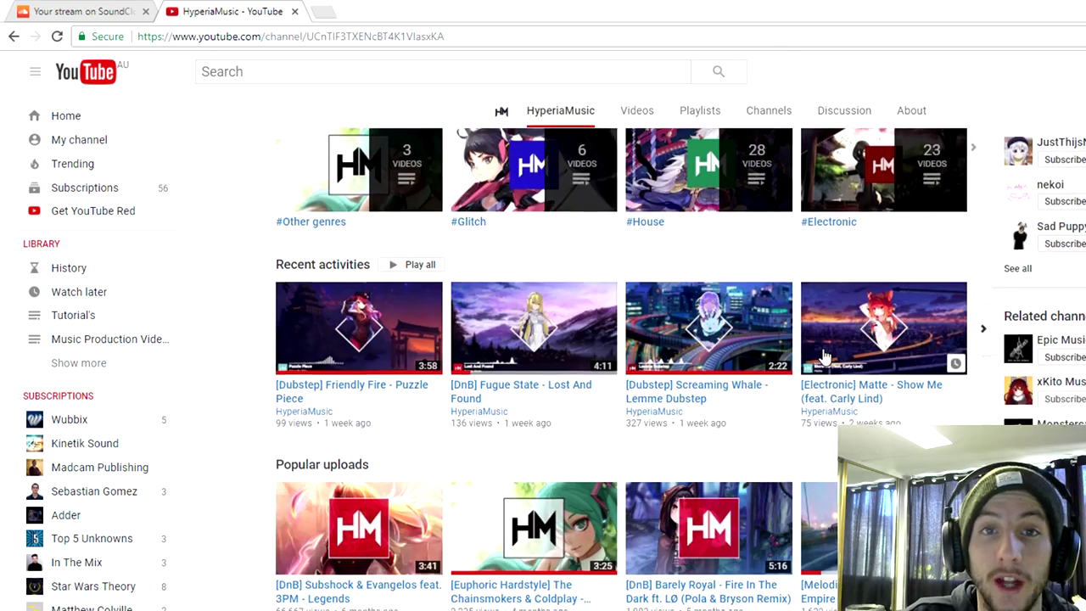
scroll(825, 355, down, 2)
scroll(825, 355, down, 2)
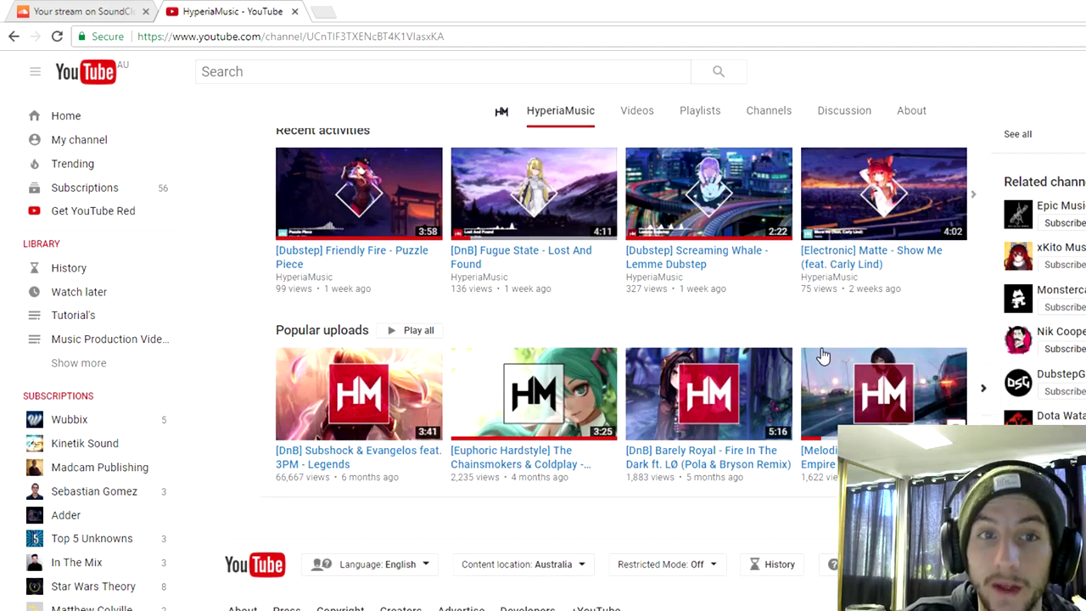
scroll(821, 355, up, 3)
scroll(821, 355, up, 4)
scroll(822, 355, up, 1)
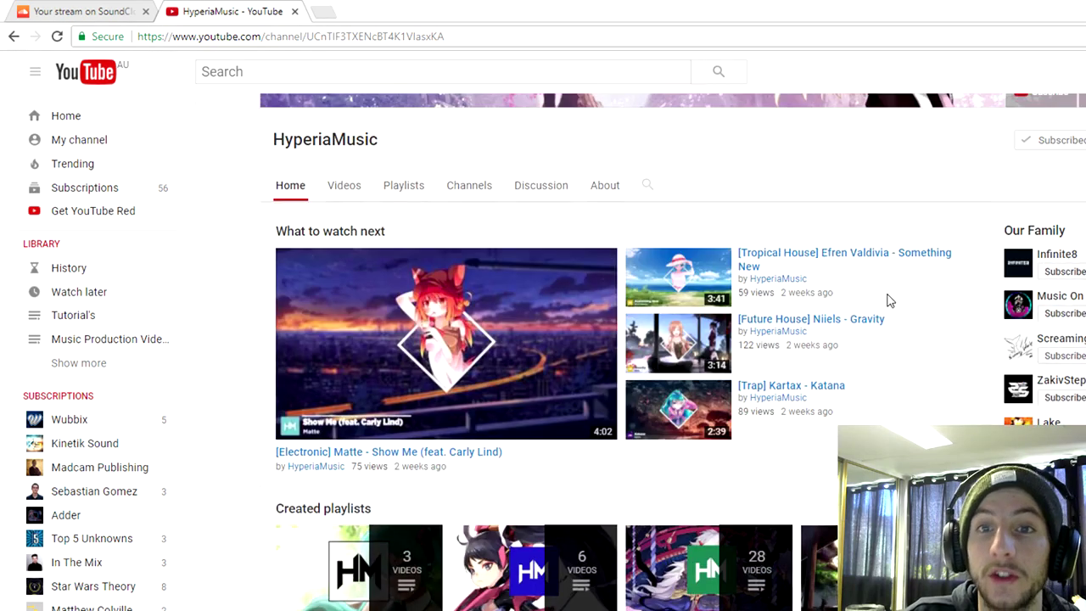
scroll(843, 338, up, 1)
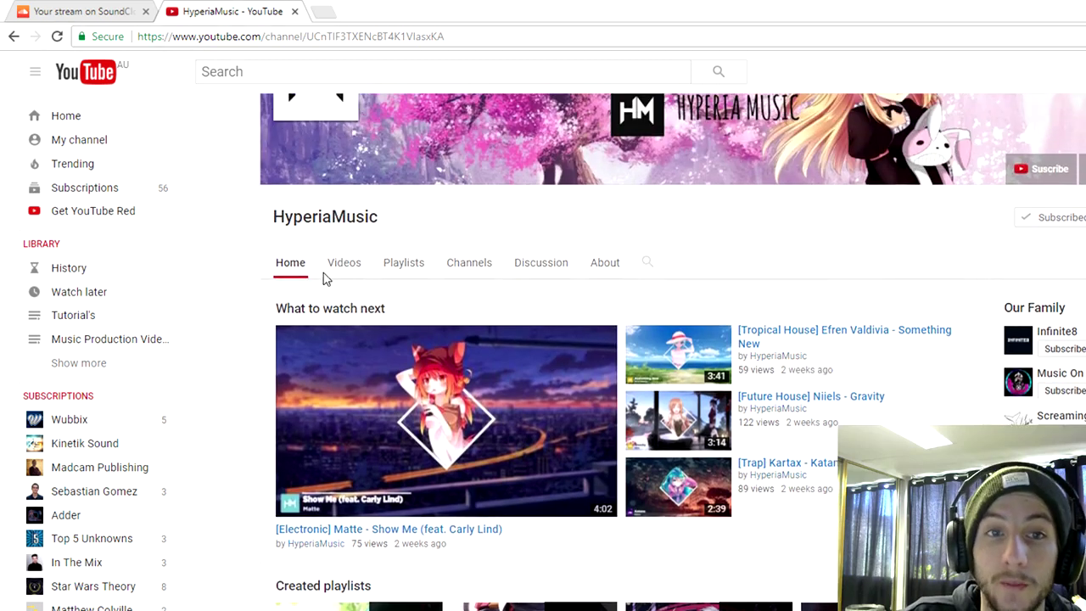
Show HyperiaMusic's Videos tab listing recent uploads with views and dates
click(344, 263)
scroll(535, 528, down, 1)
scroll(534, 528, down, 1)
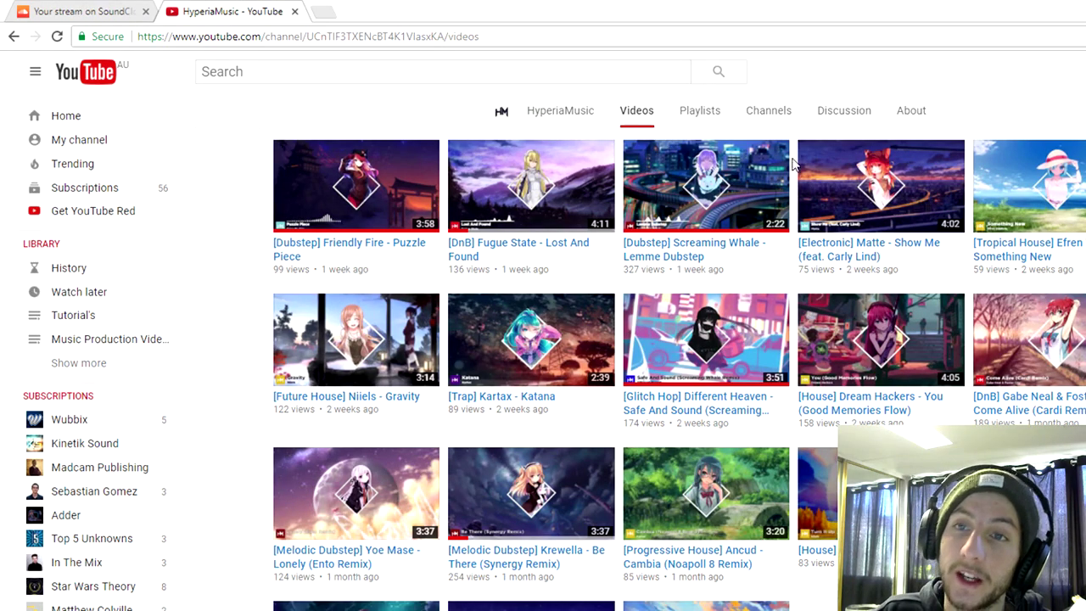
scroll(781, 204, down, 1)
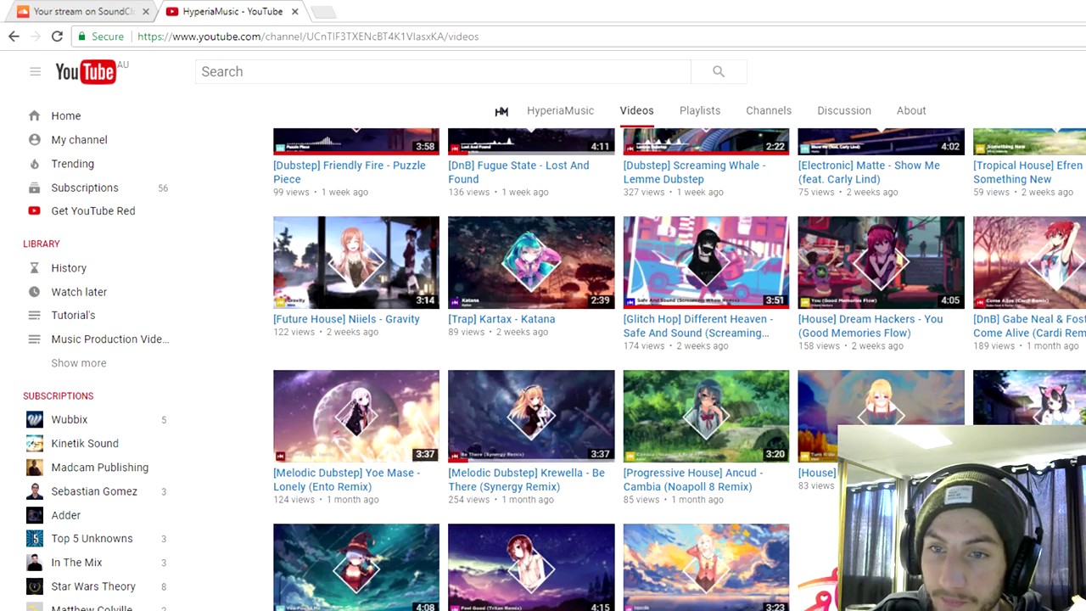
scroll(704, 339, down, 1)
scroll(705, 340, down, 1)
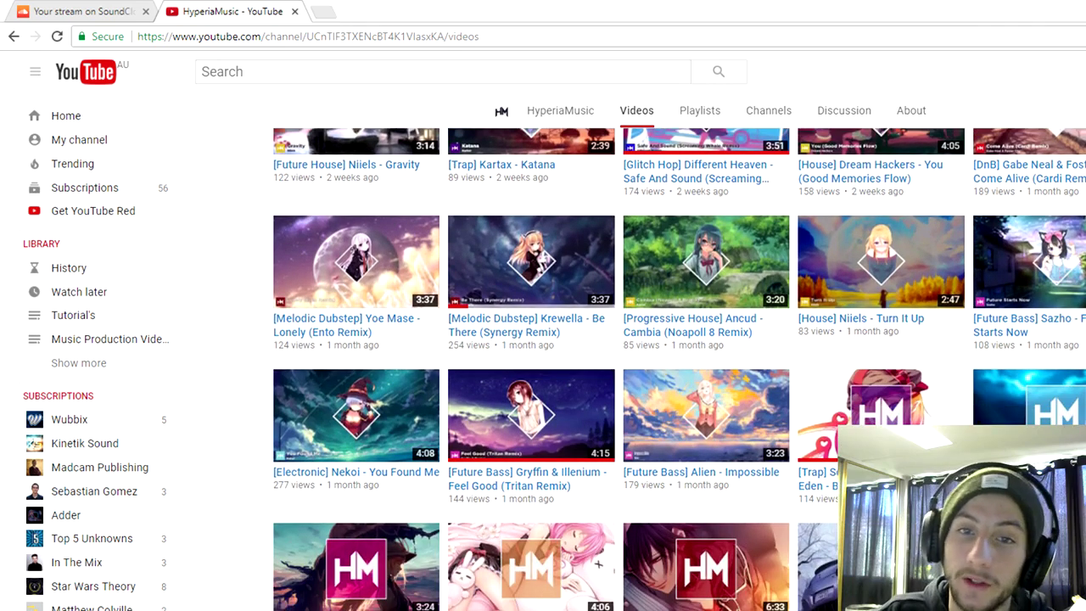
mouse_move(531, 261)
scroll(618, 418, down, 1)
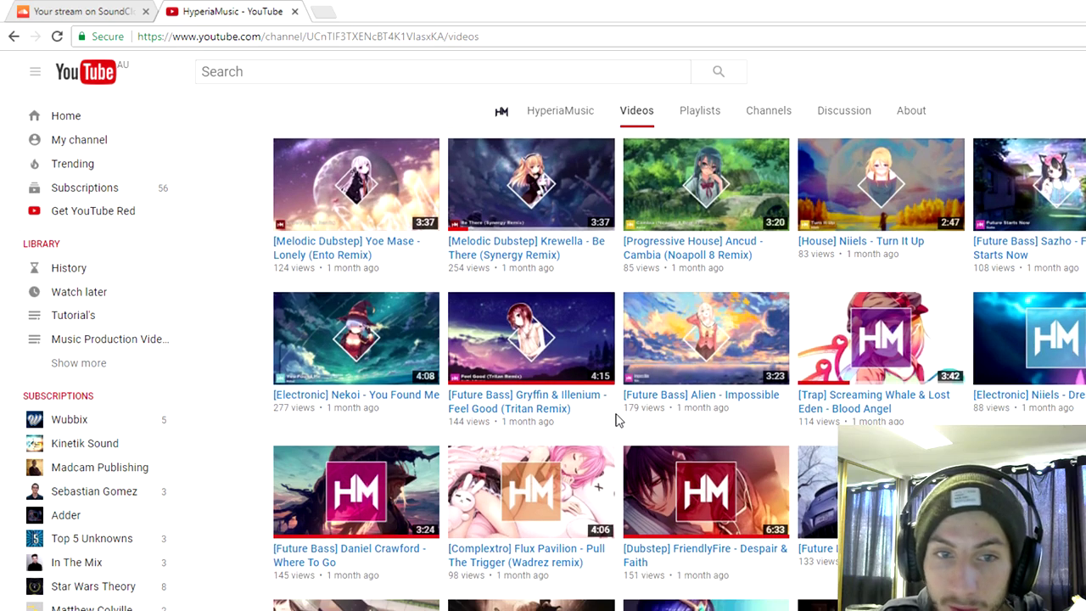
scroll(618, 418, down, 2)
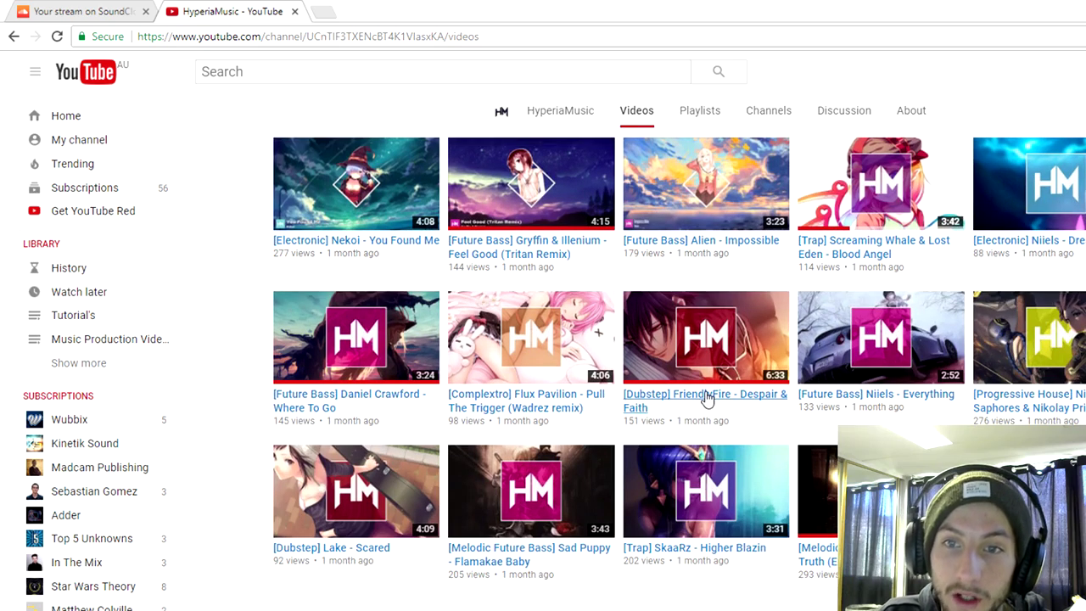
scroll(707, 399, down, 1)
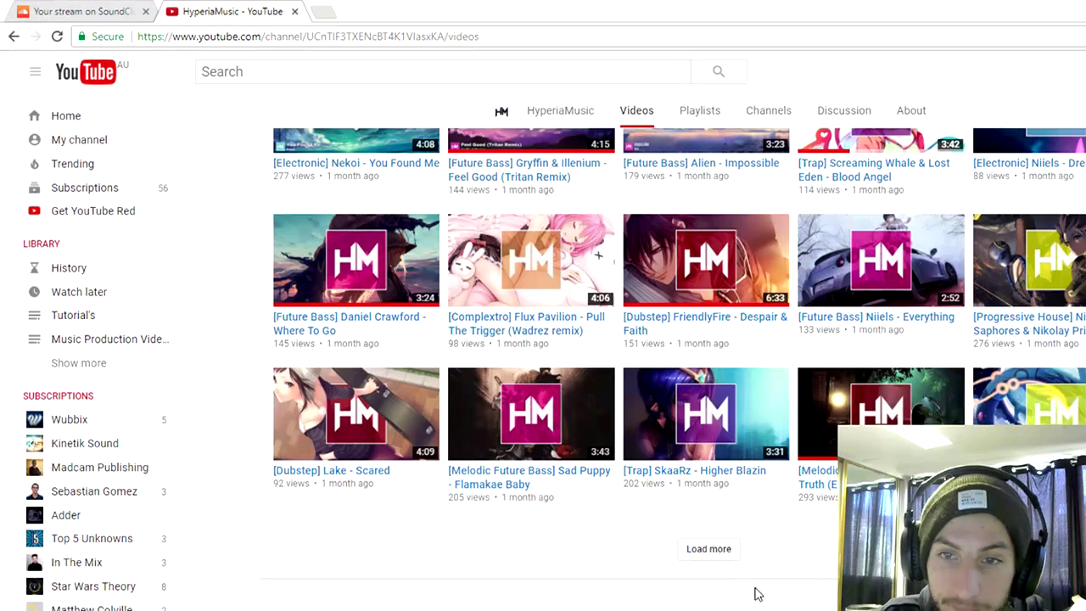
Load HyperiaMusic's older uploads, going back about two months
click(718, 549)
scroll(720, 550, down, 3)
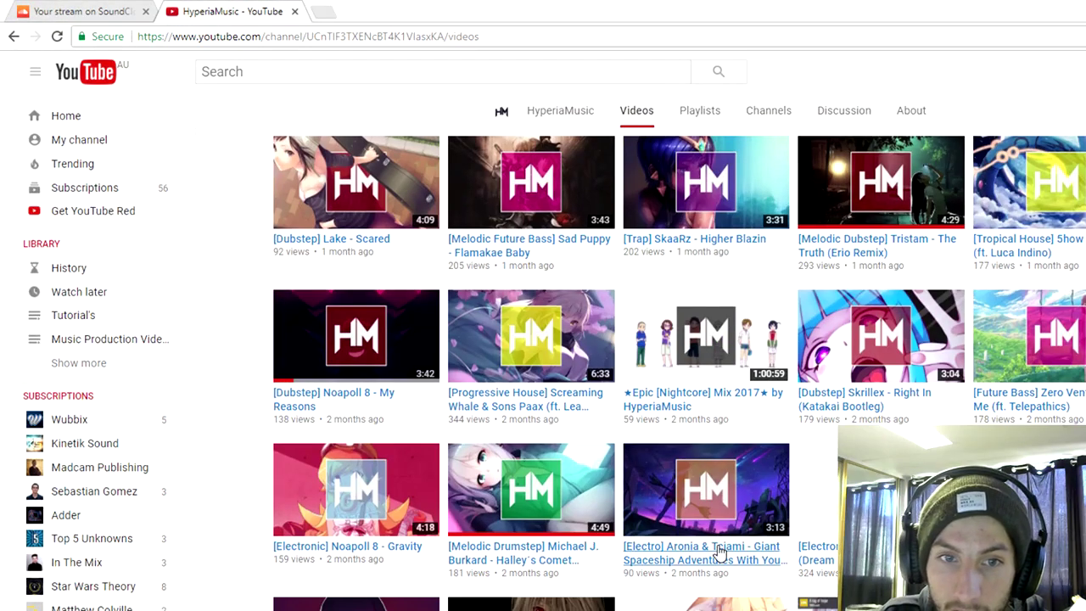
scroll(720, 552, up, 1)
scroll(720, 552, down, 2)
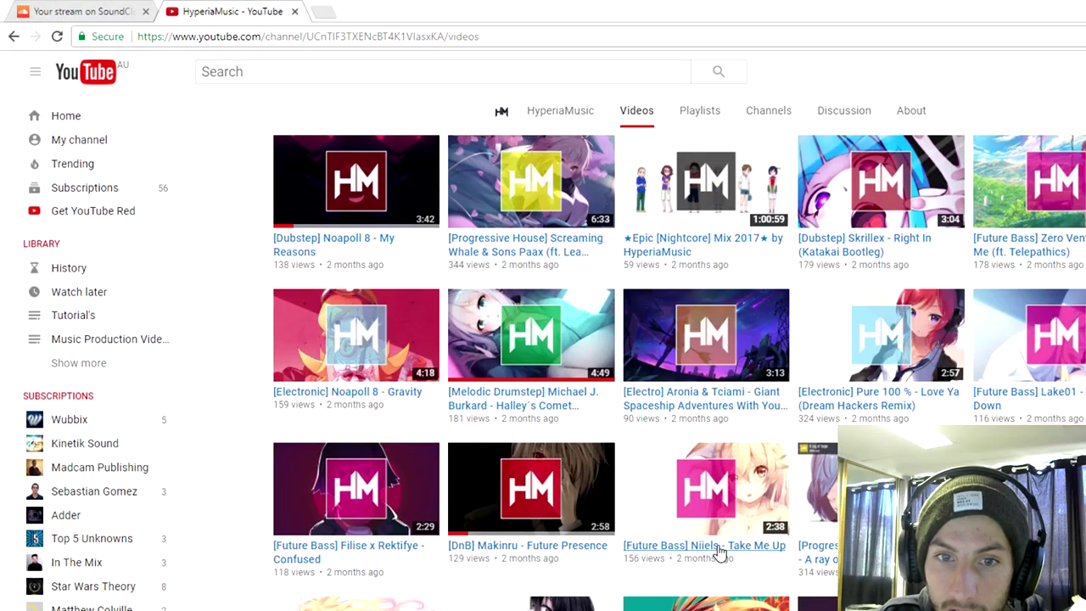
scroll(720, 552, down, 2)
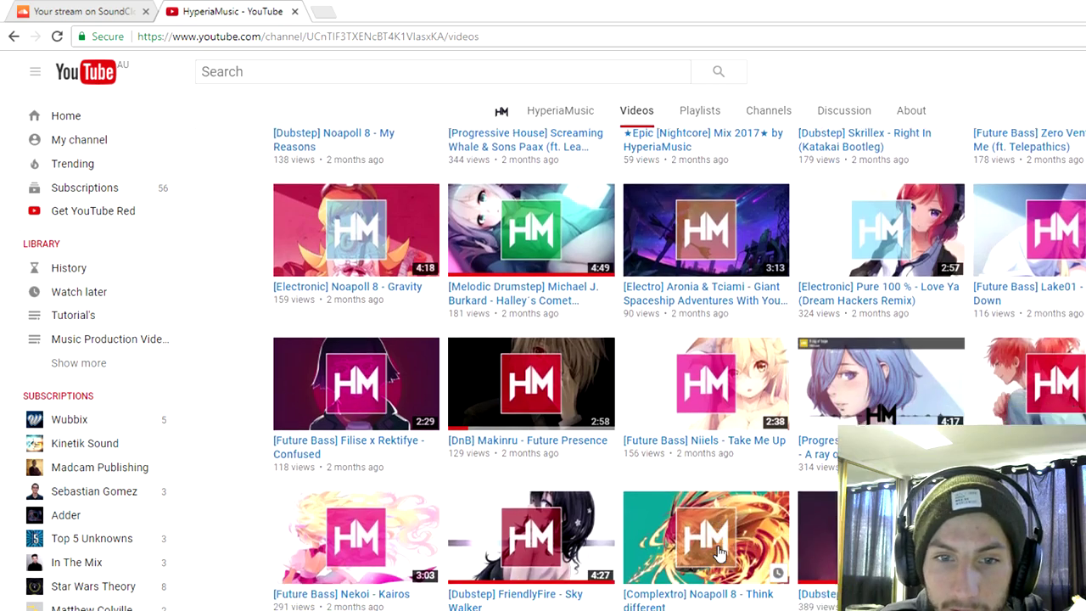
scroll(582, 573, down, 2)
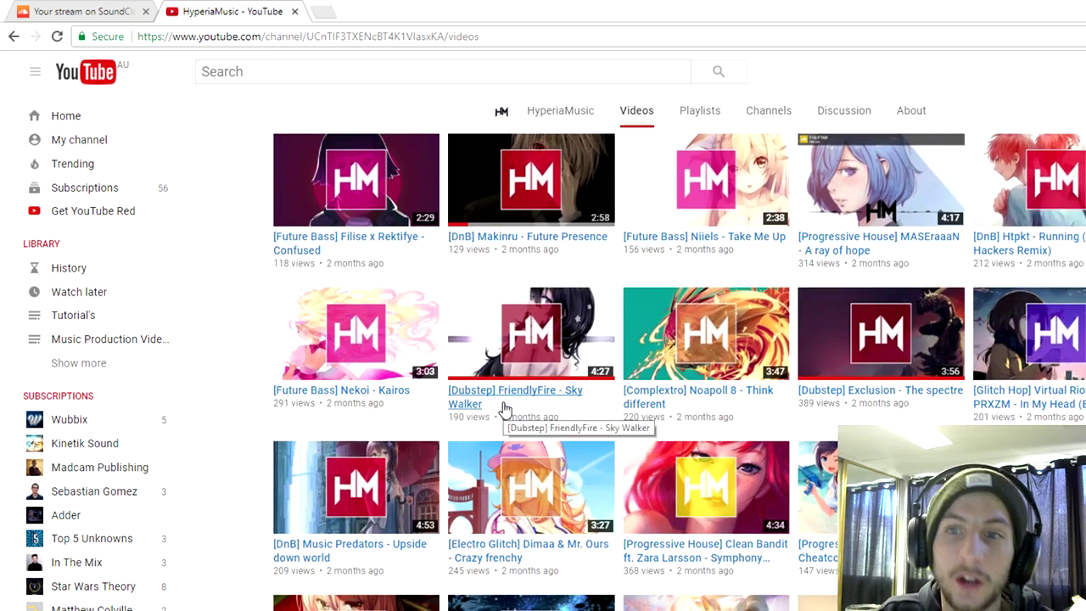
mouse_move(531, 333)
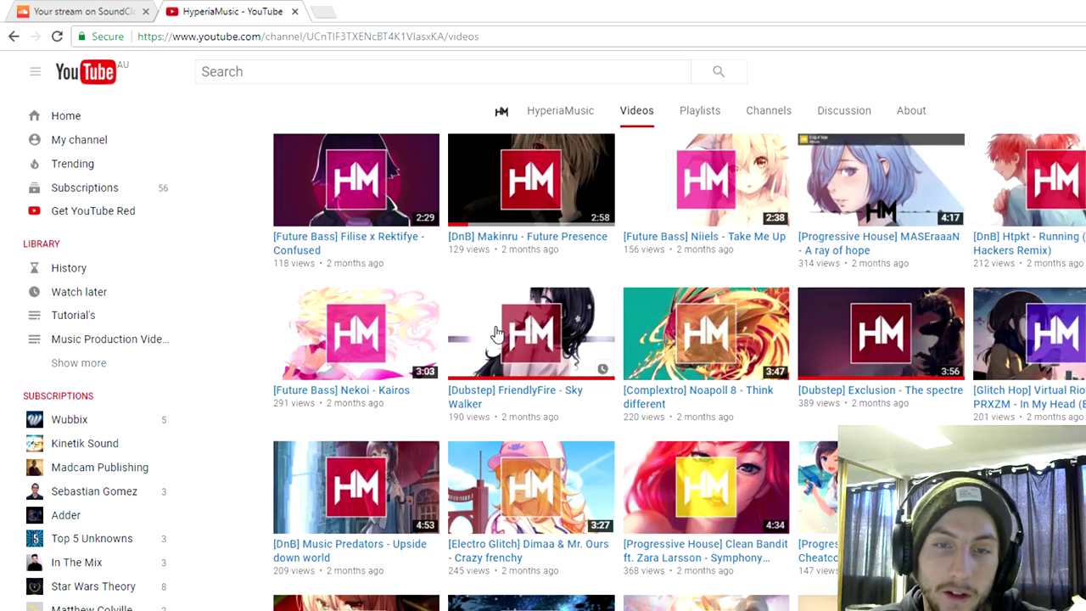
scroll(480, 328, up, 2)
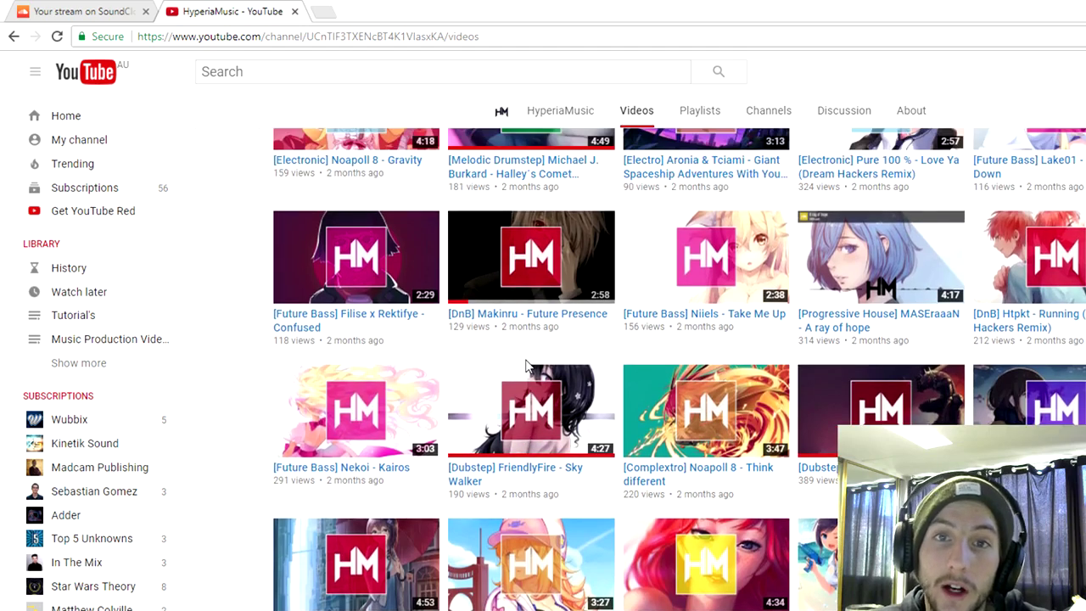
scroll(349, 350, up, 5)
scroll(350, 350, up, 5)
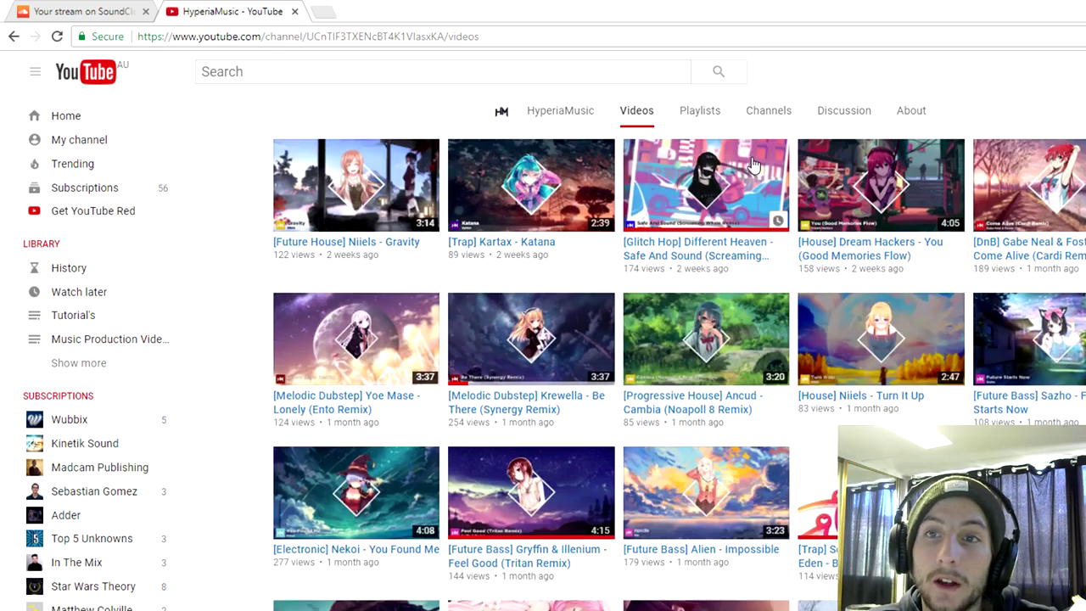
View HyperiaMusic's About page, discard a blank new tab, and bring up Windows search
click(913, 110)
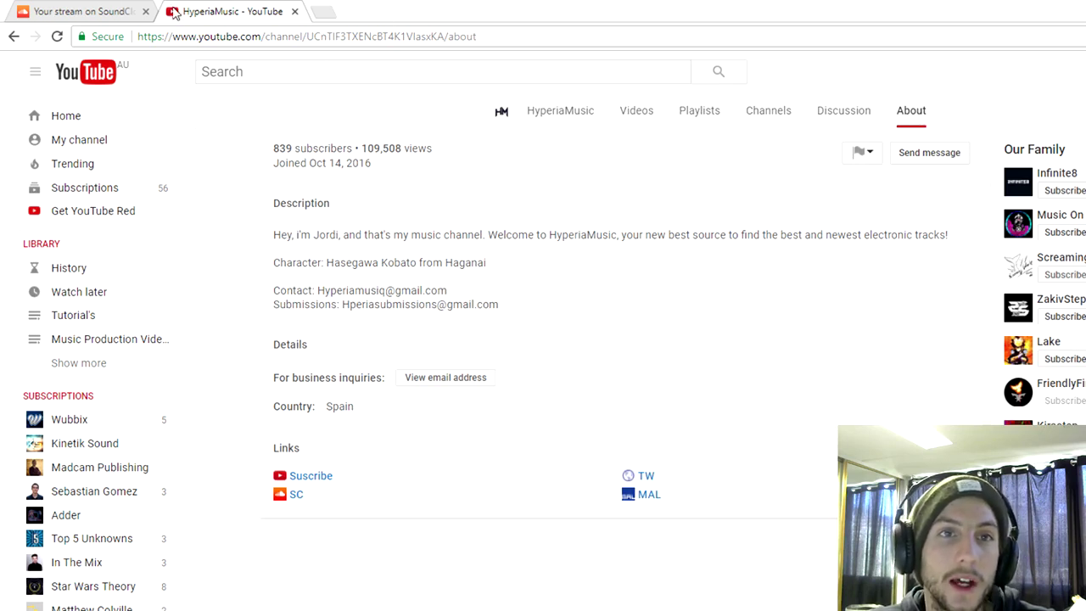
click(322, 12)
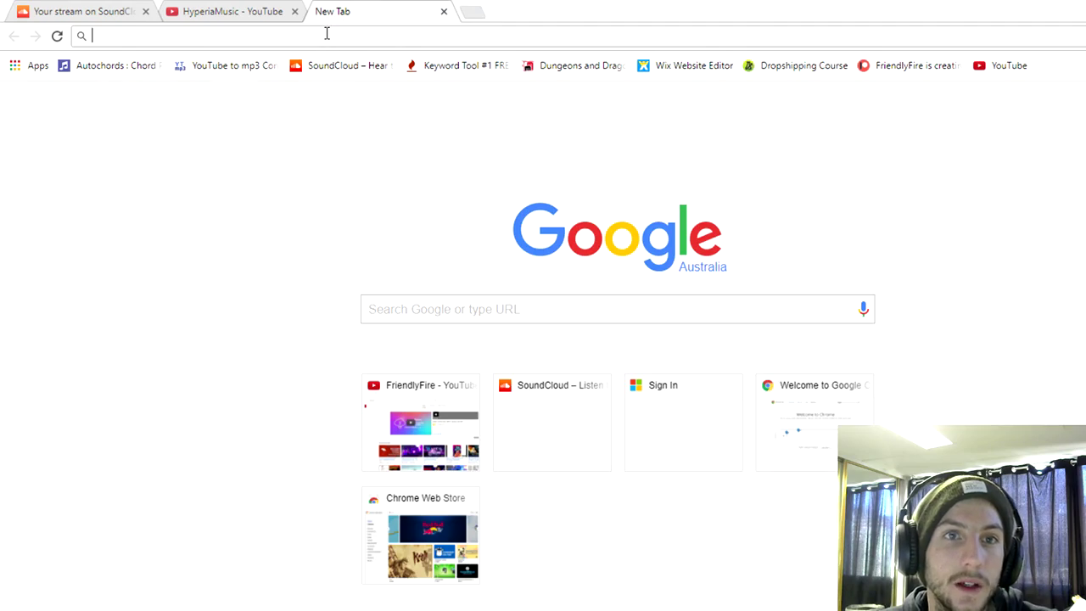
click(444, 11)
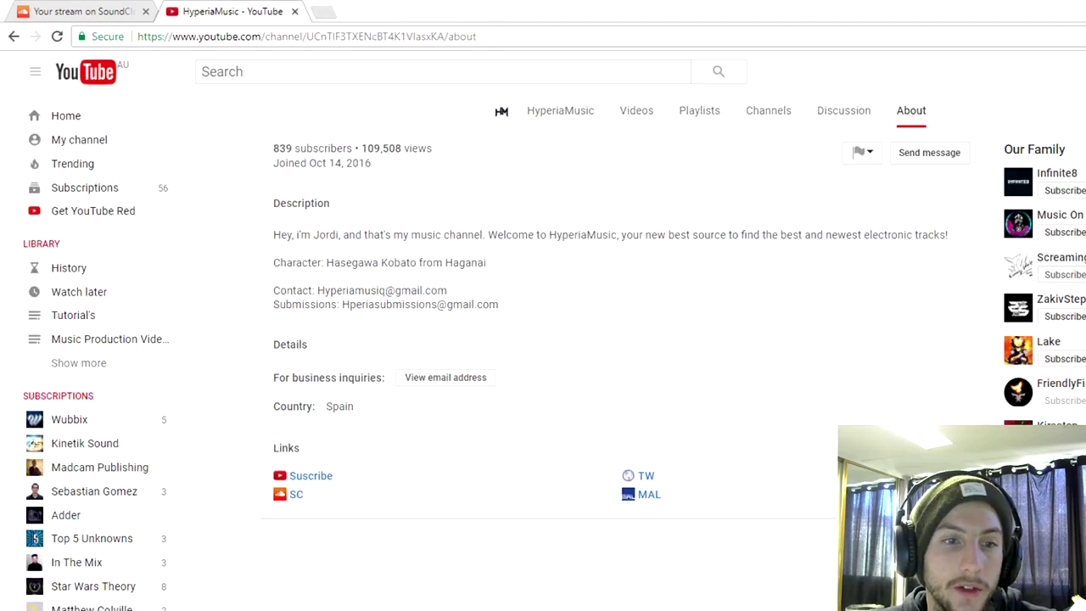
key(super)
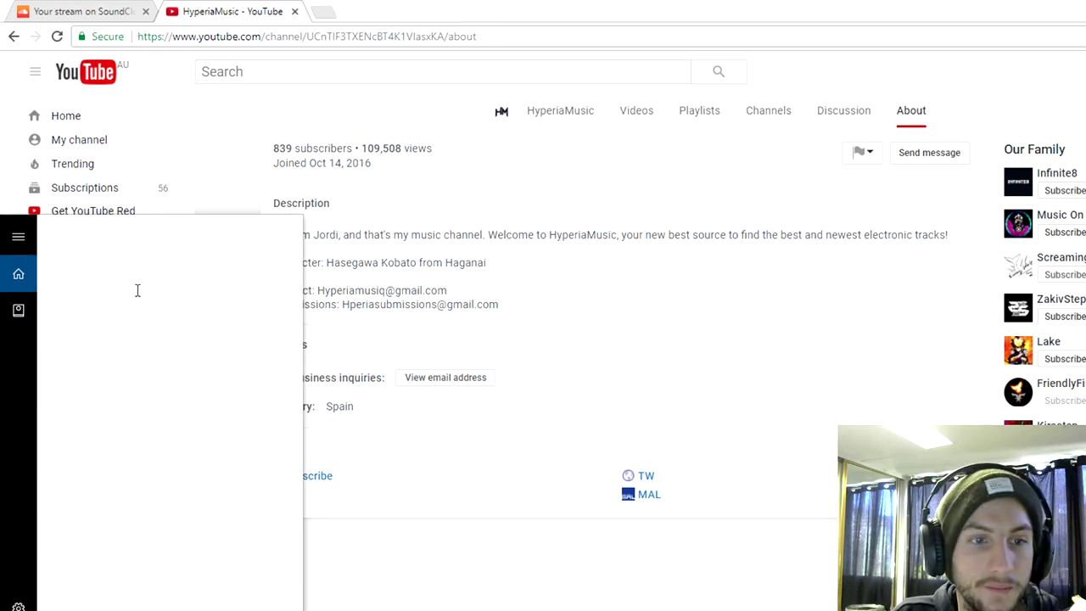
text(wordpad)
Launch WordPad and set the text size to 28
click(131, 302)
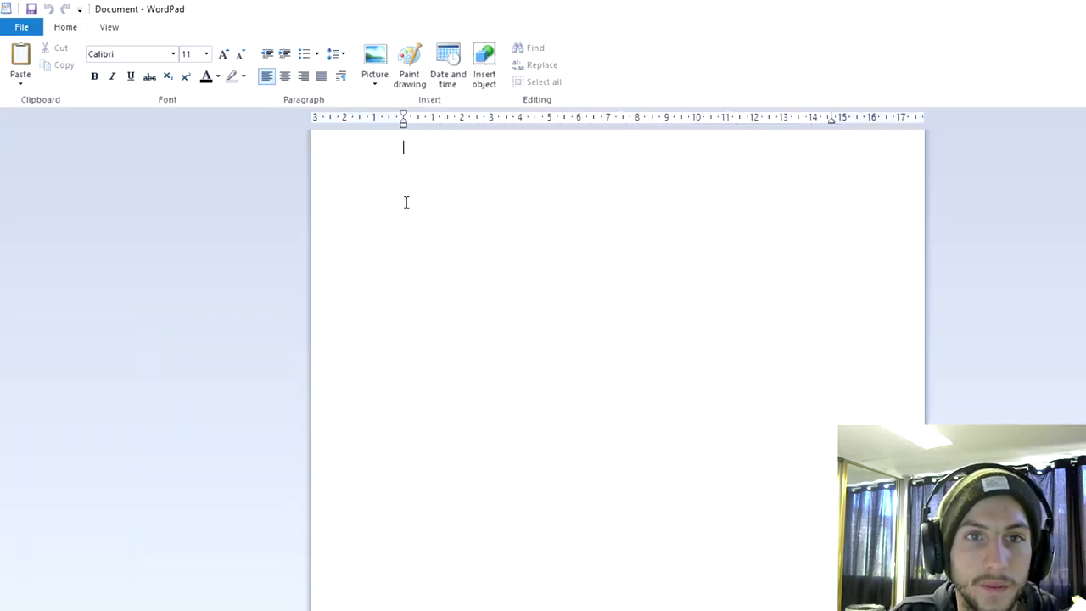
click(206, 54)
click(194, 169)
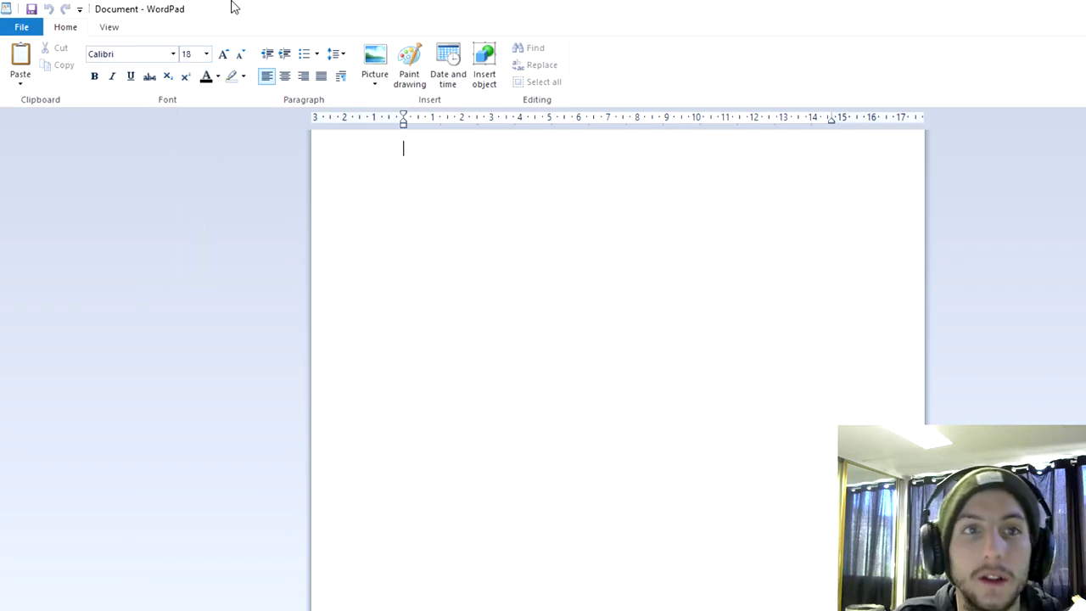
click(207, 54)
click(188, 230)
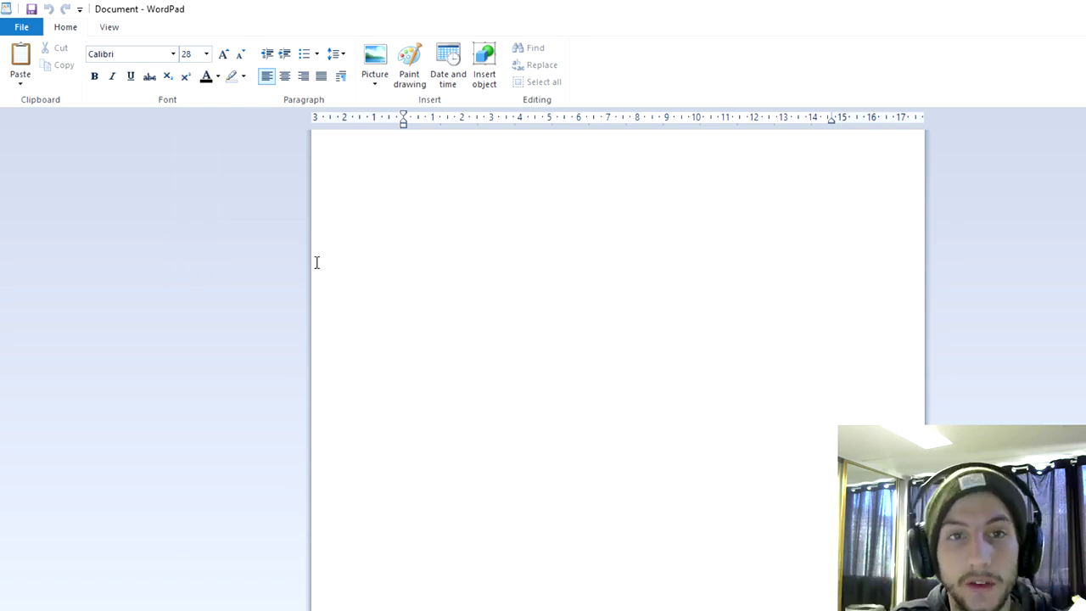
text(TRACK )
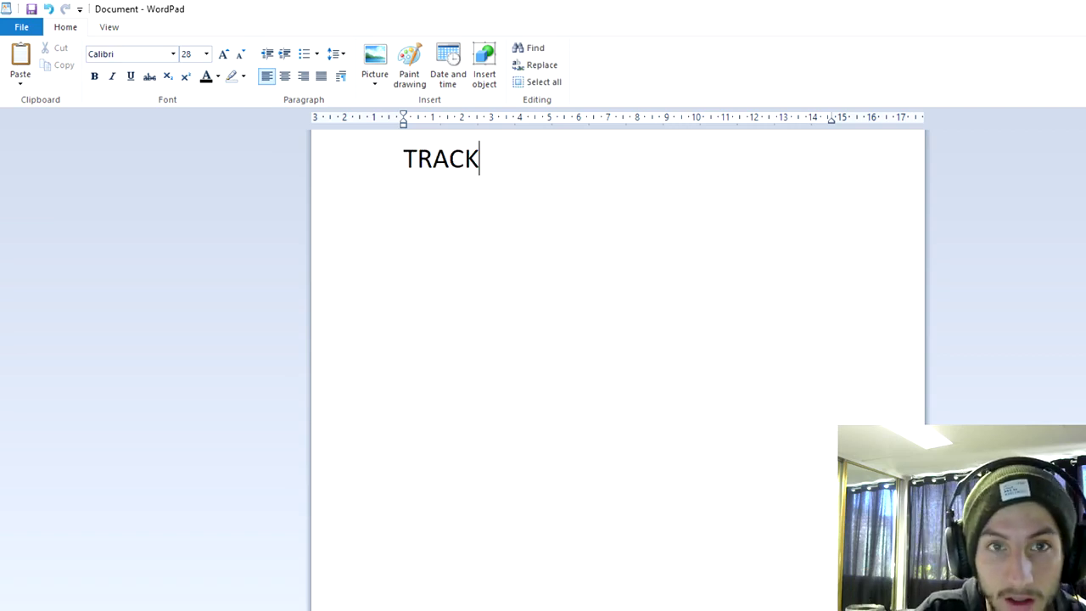
text(SUBMISSION)
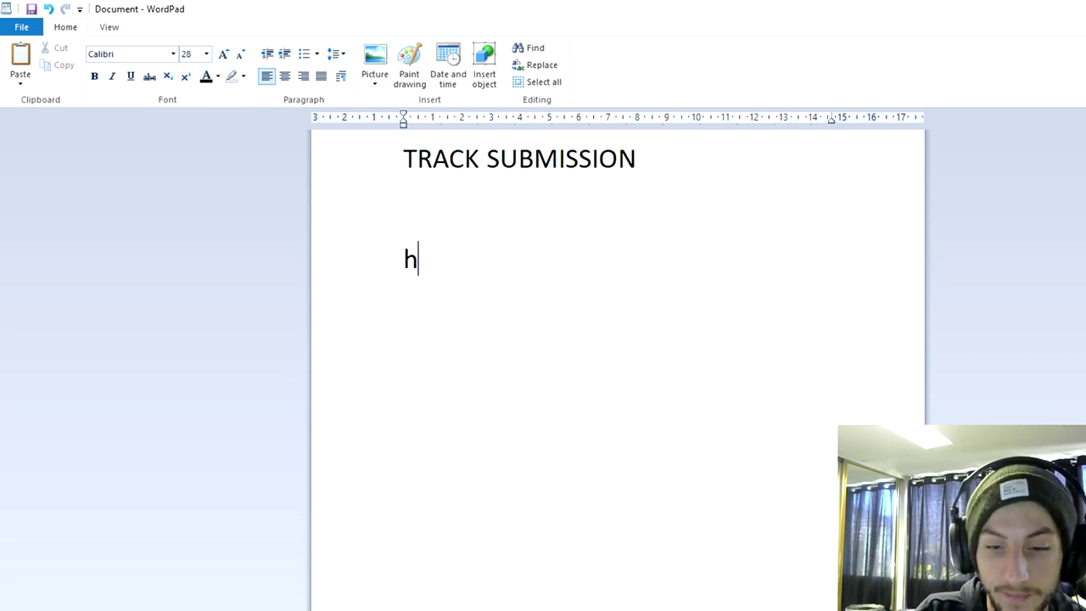
Write the 'Hello HM' greeting and begin the letter body
key(BackSpace)
key(BackSpace)
text(HEllo)
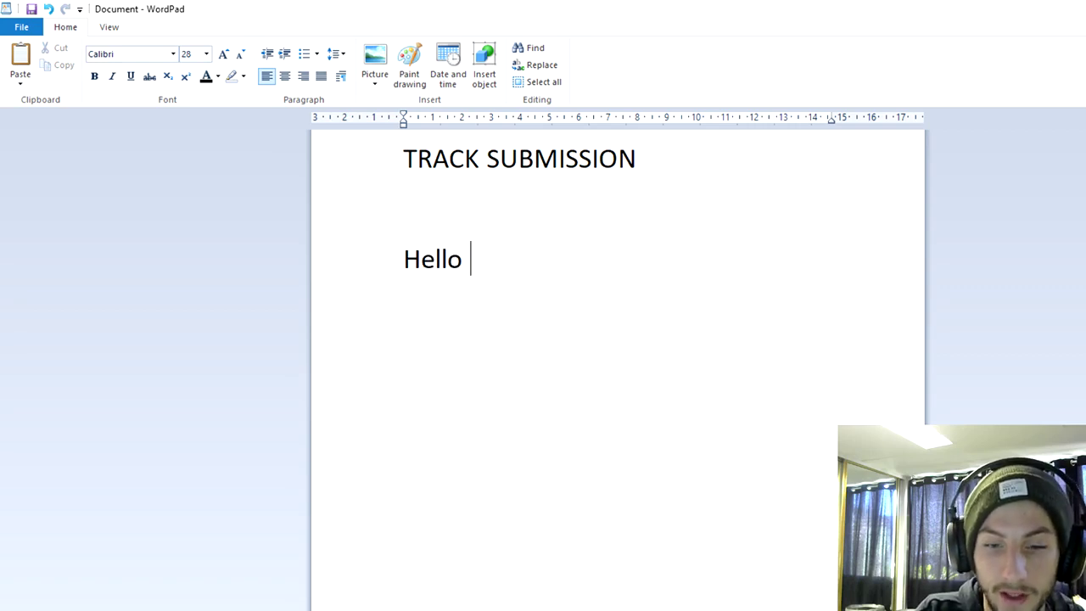
text(HM)
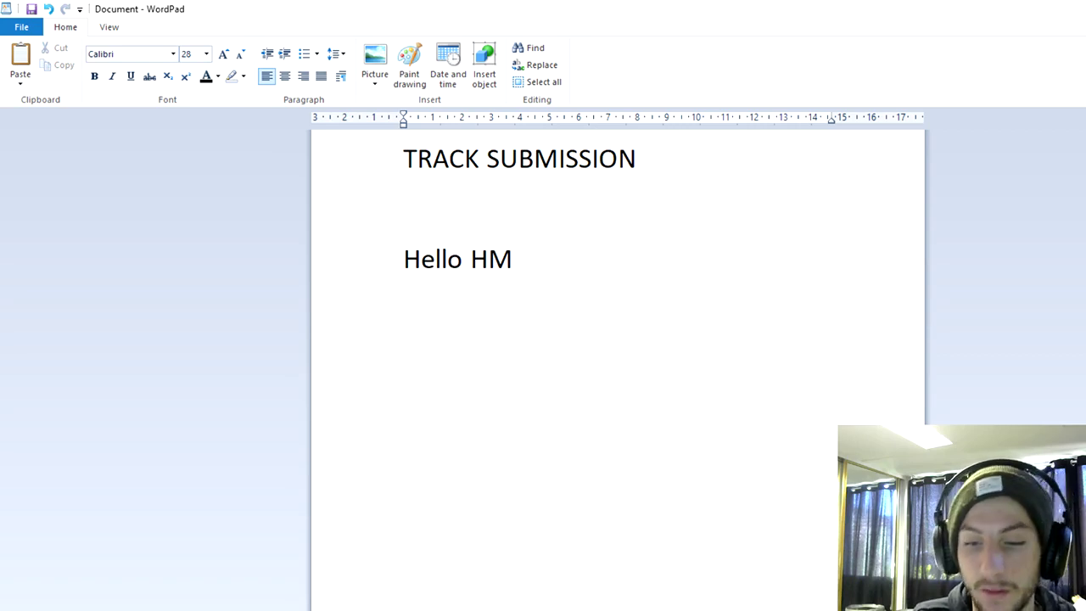
key(BackSpace)
key(BackSpace)
key(Return)
text(My)
key(BackSpace)
key(BackSpace)
text(I am an )
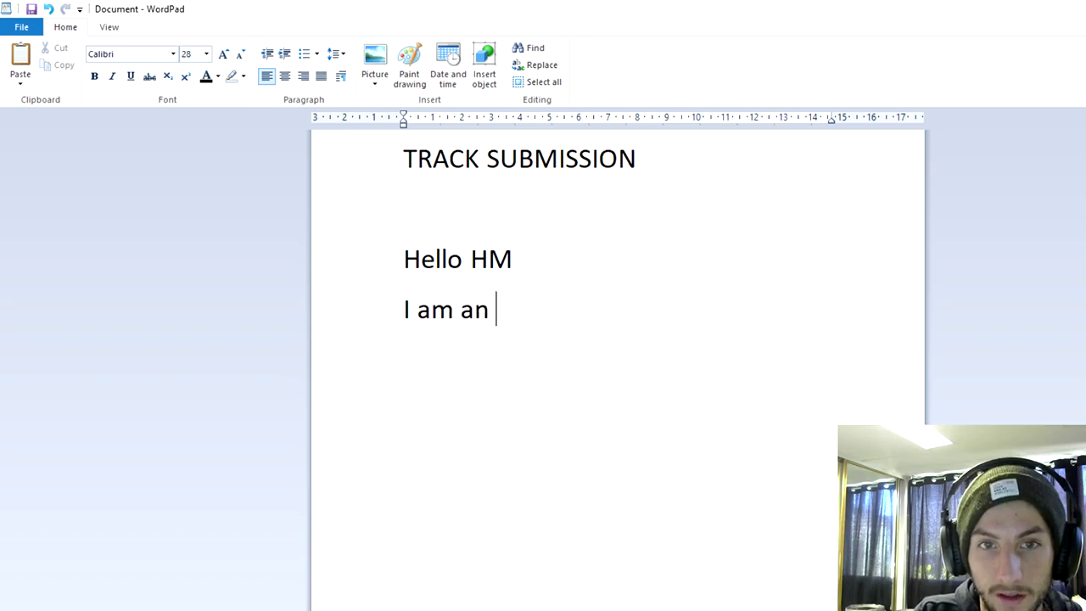
text(AUstralian )
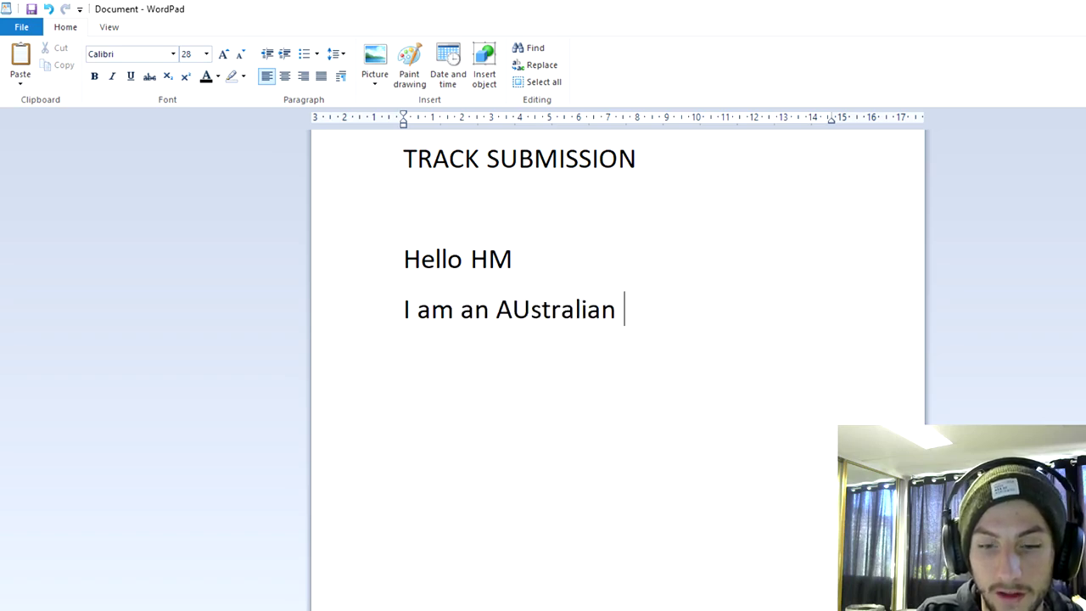
text(producer)
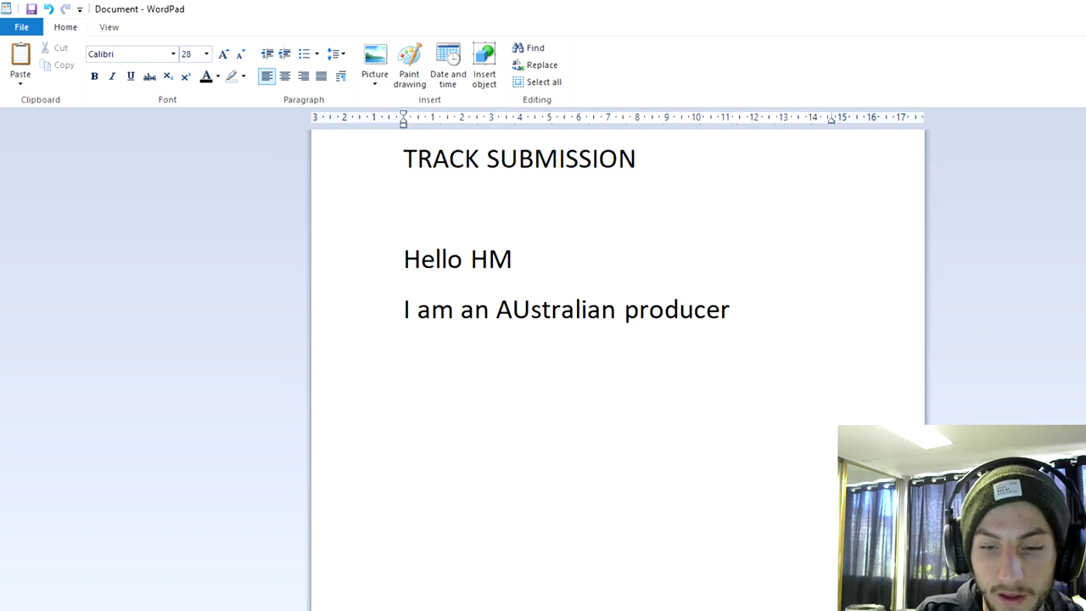
text(. I produce )
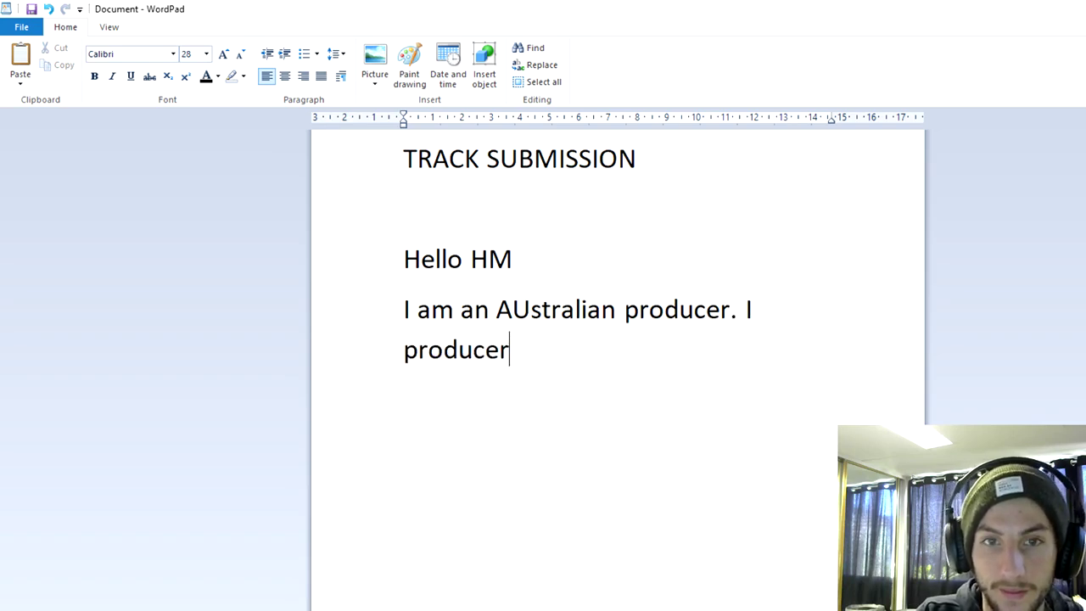
text(under the alias FriendlyFire.)
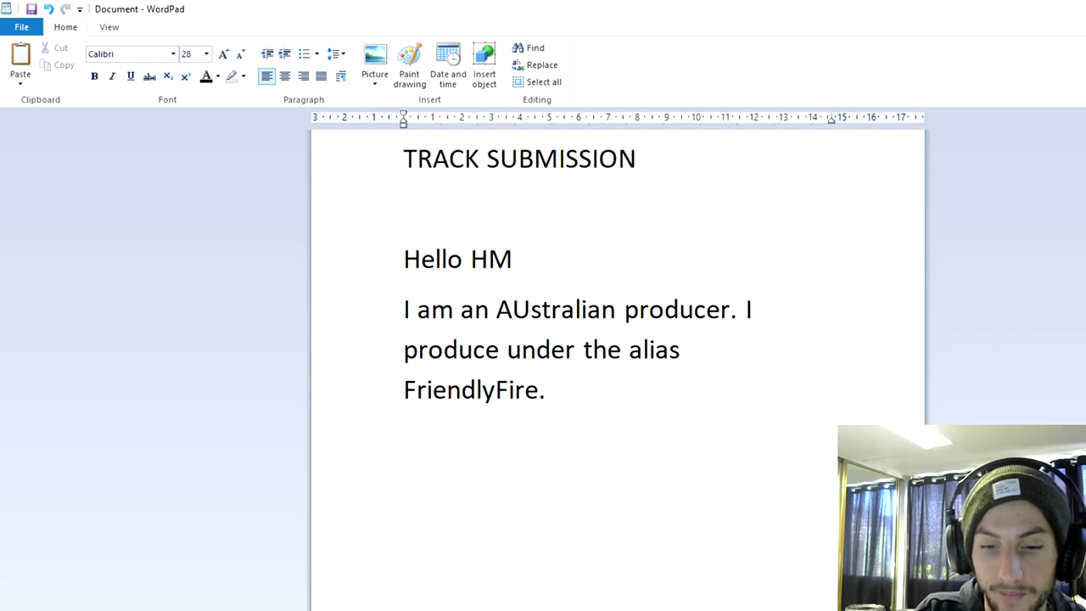
text( I have found your channel recently and i)
text( seen)
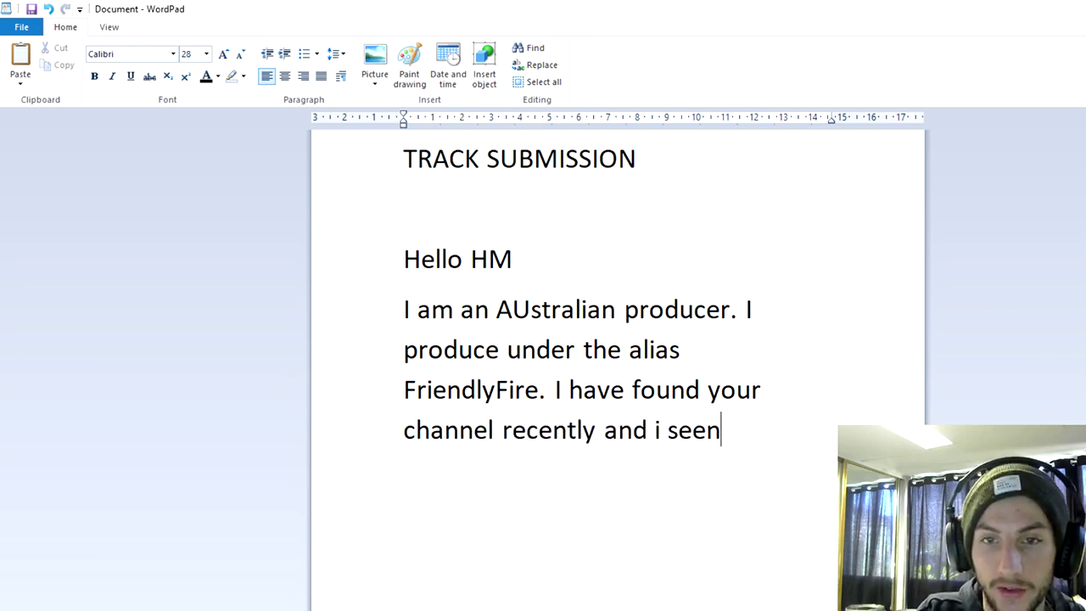
text( that you take submissions.)
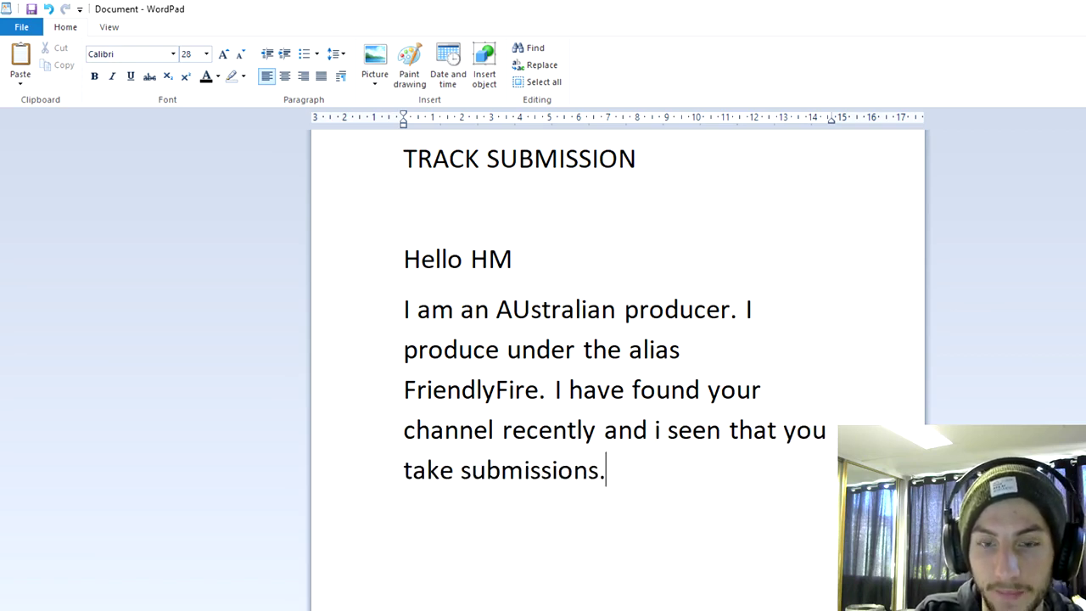
text( SO)
Write the body offering FriendlyFire's dubstep track, ending 'hope to hear from you.'
key(BackSpace)
key(BackSpace)
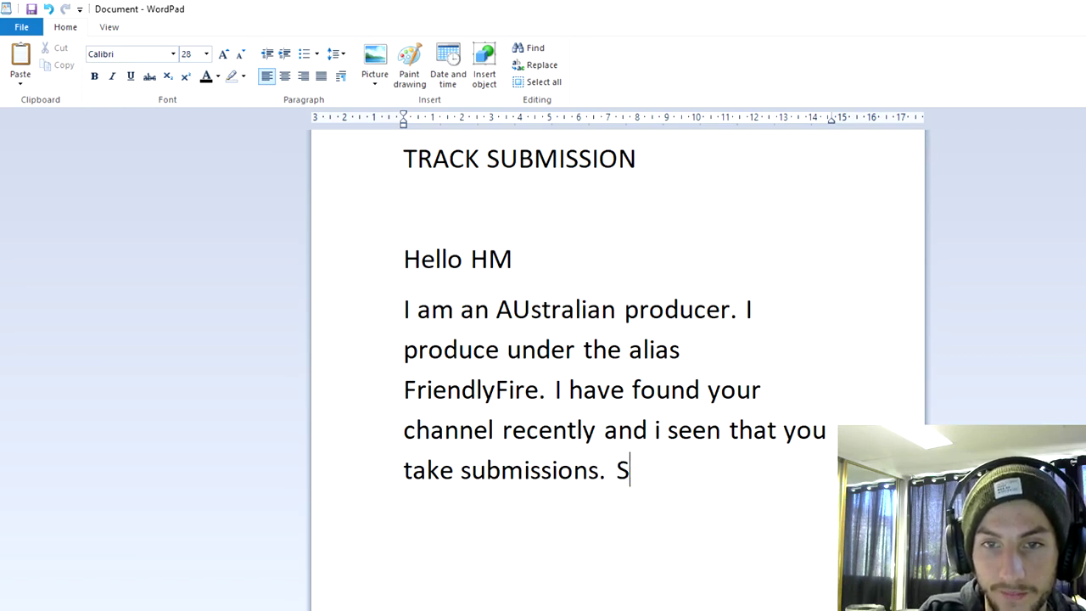
text(o i have a dubstep tracd)
key(BackSpace)
text(k here for you to listen tpo)
key(BackSpace)
key(BackSpace)
text(o.)
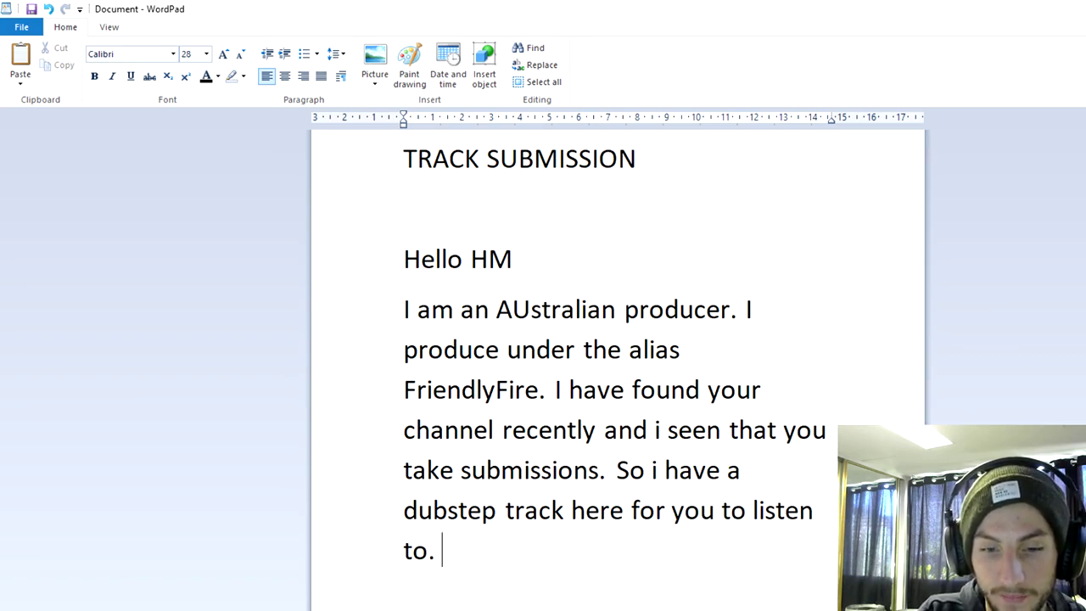
text( P)
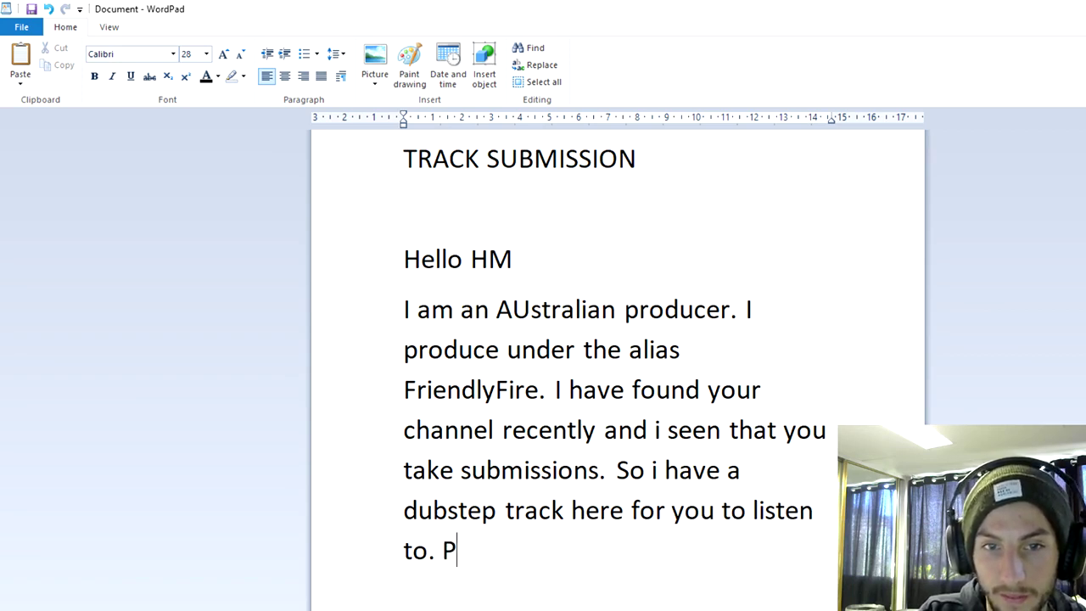
key(BackSpace)
text(If you dont like the track i)
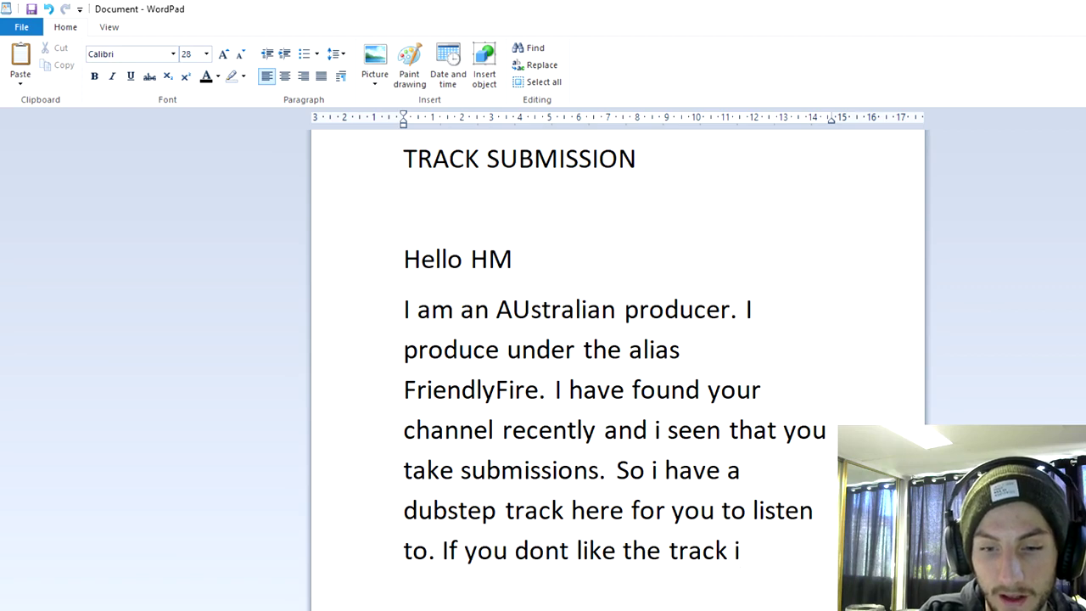
text(wou)
key(BackSpace)
key(BackSpace)
key(BackSpace)
text(would appreciate some feedback anyway on what to improve)
text( for a futu)
text(rew)
key(BackSpace)
text(upload.  Love t)
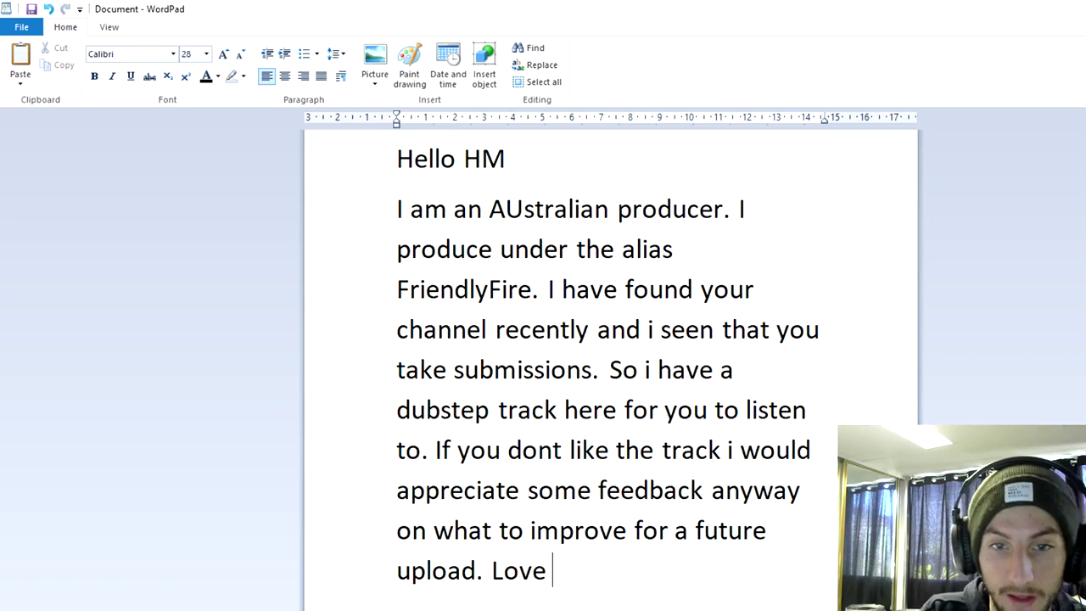
text(he channel keep)
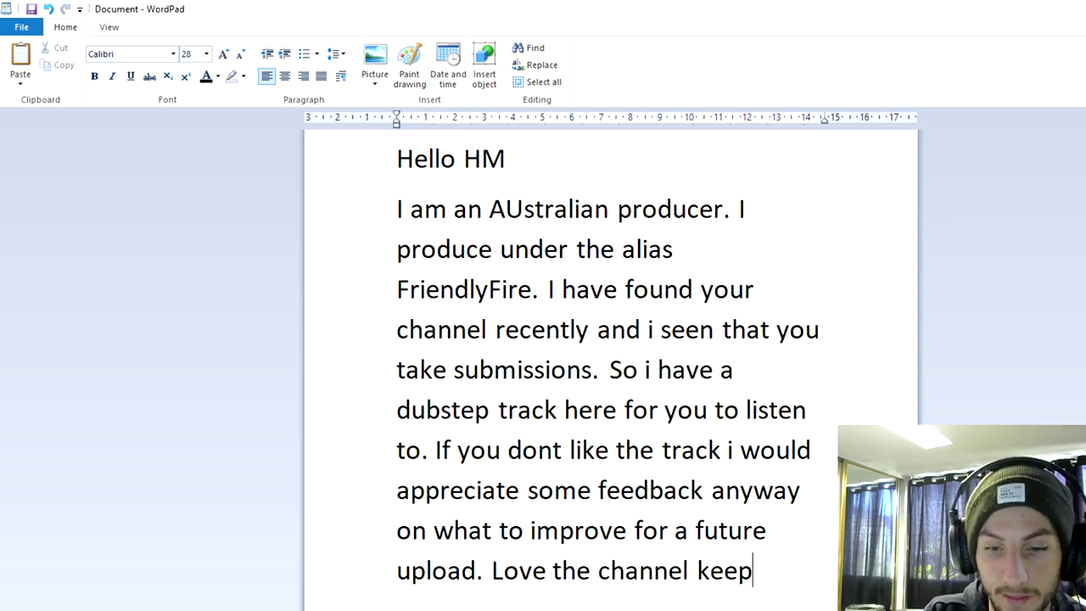
text( up this)
key(BackSpace)
key(BackSpace)
text(e great work. Have a nice)
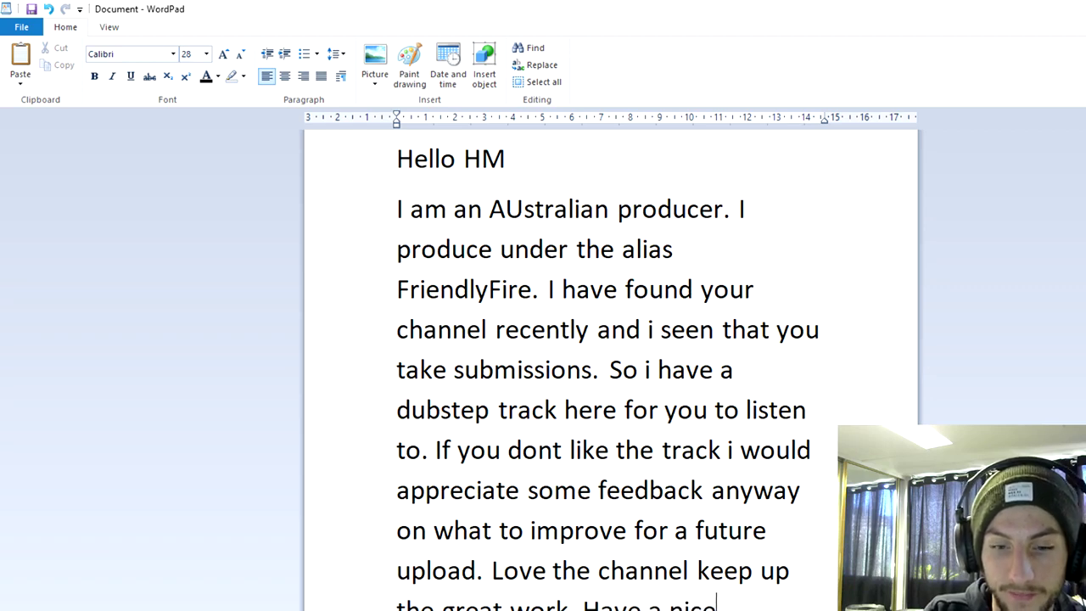
text( day and hope )
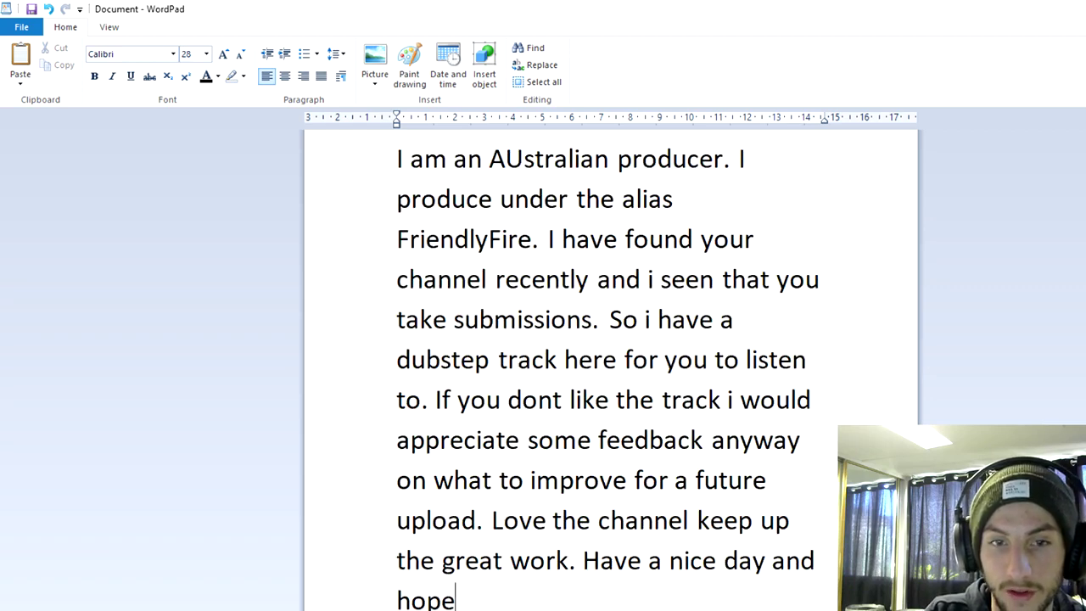
text(ty)
key(BackSpace)
text(p)
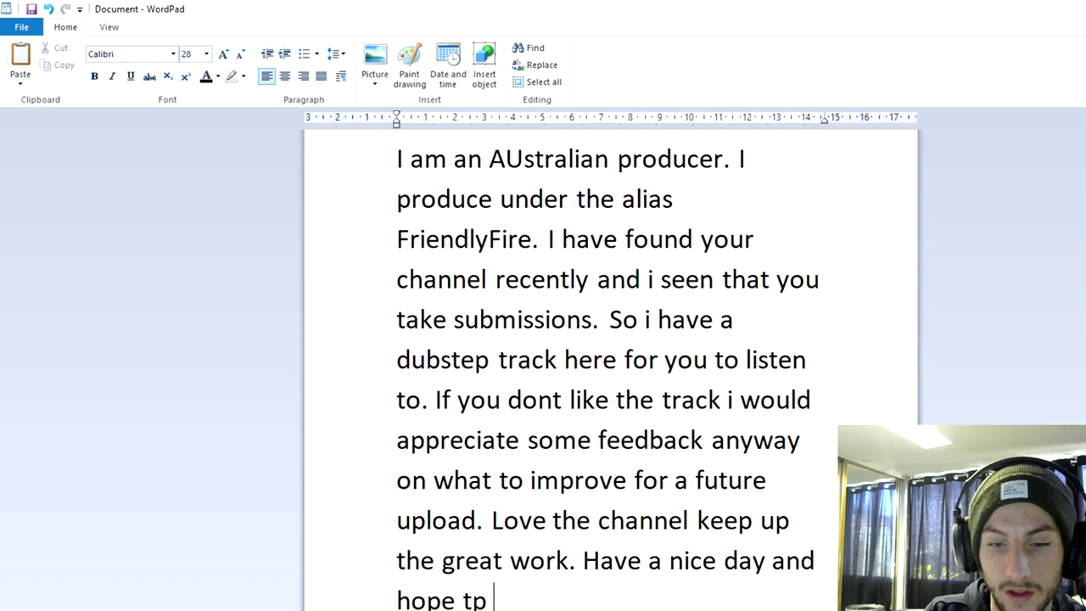
key(BackSpace)
key(BackSpace)
text(o hear from you.)
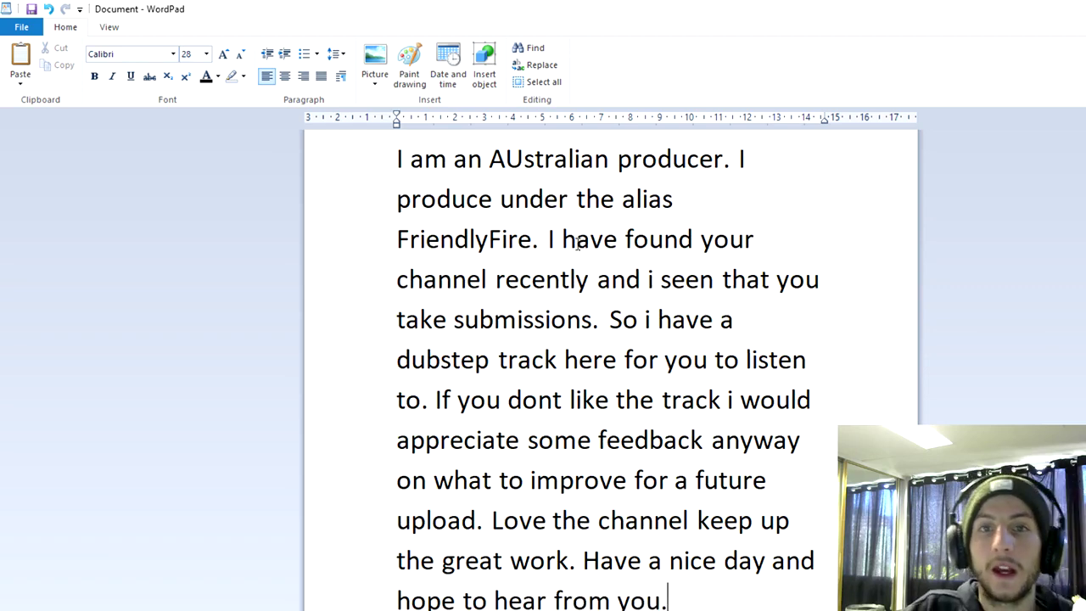
scroll(568, 199, up, 5)
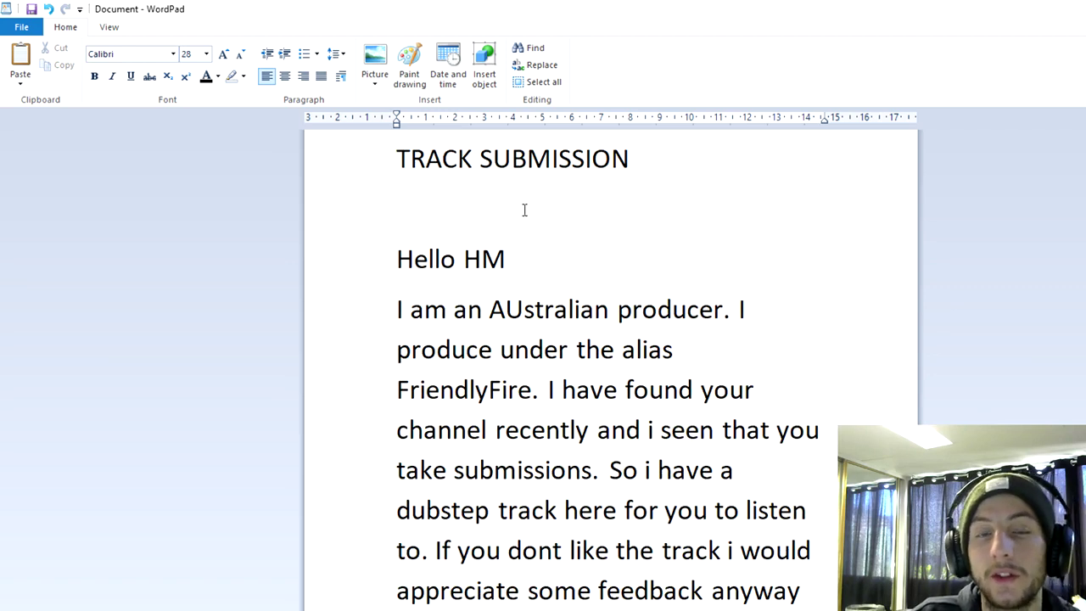
scroll(686, 208, down, 3)
scroll(526, 240, up, 2)
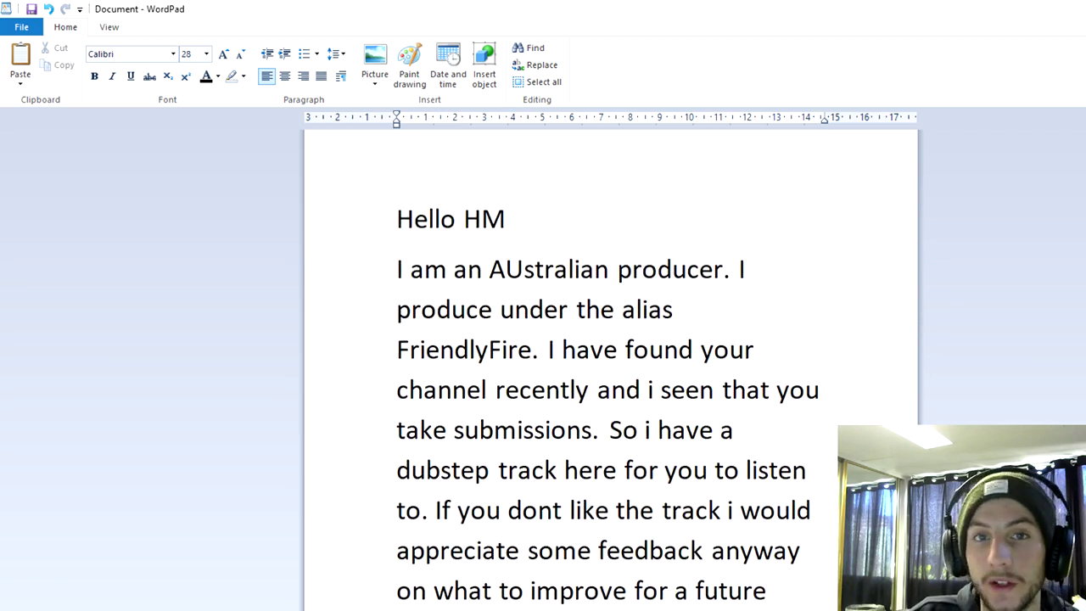
scroll(611, 365, down, 2)
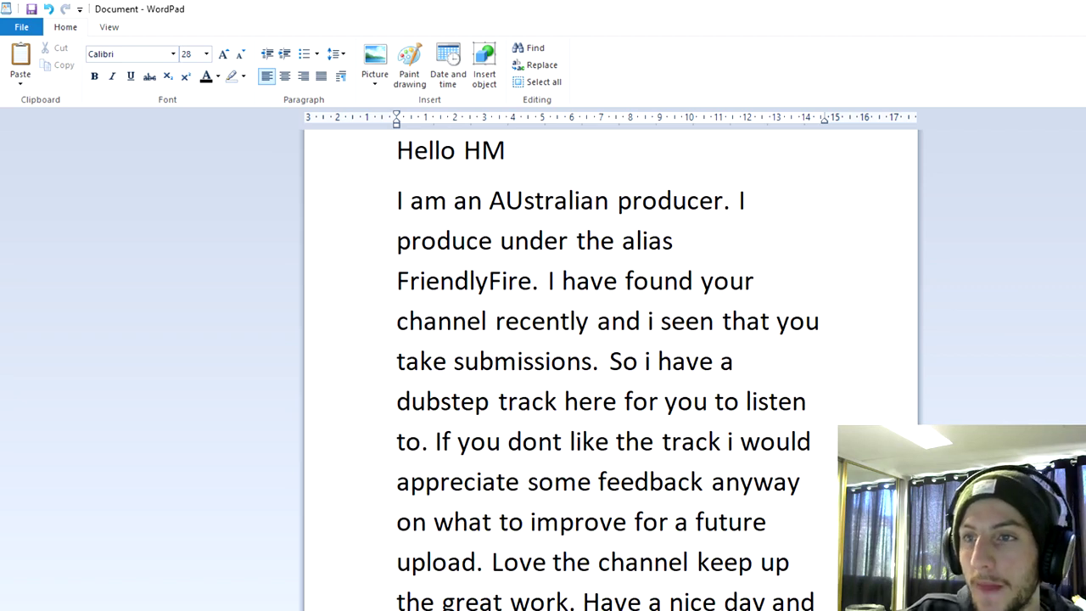
scroll(611, 364, down, 1)
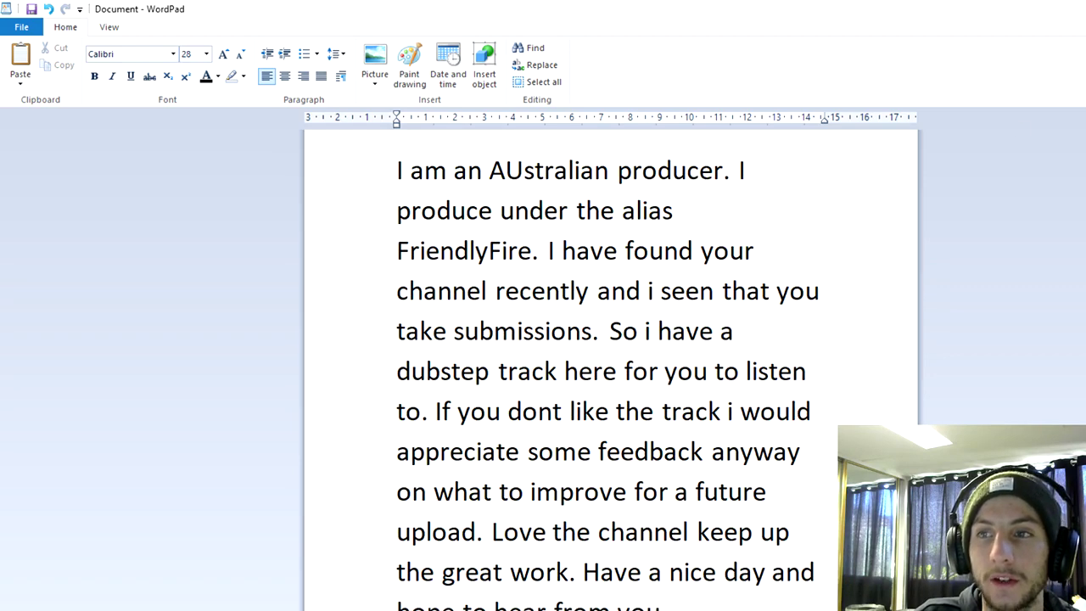
scroll(574, 244, up, 2)
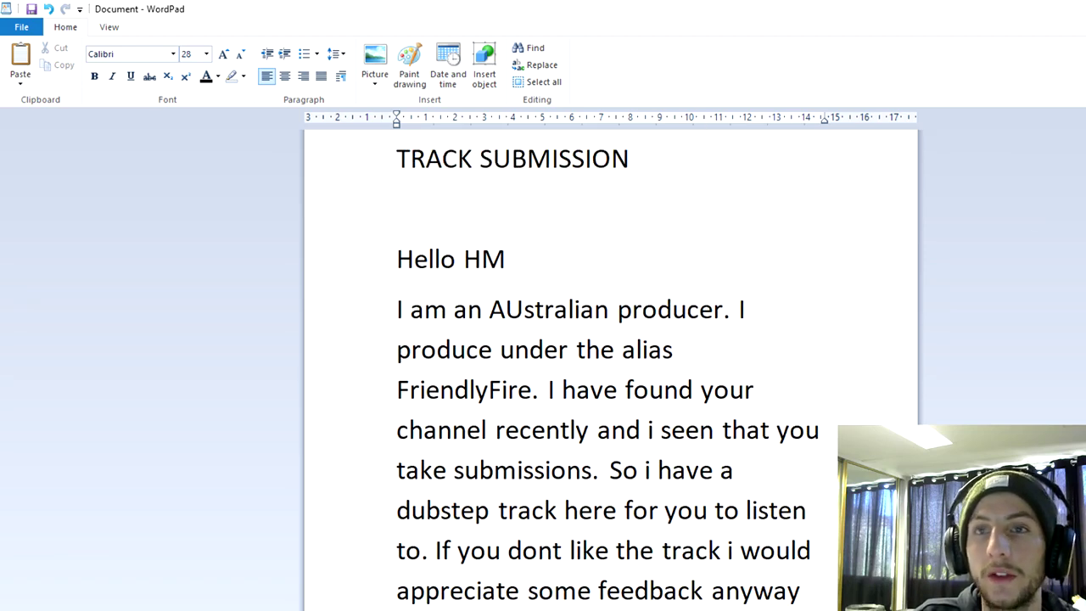
Close the WordPad TRACK SUBMISSION letter with Alt+F4
key(alt+F4)
Dismiss WordPad's save prompt, move OBS aside, and view HyperiaMusic's uploaded videos
click(643, 345)
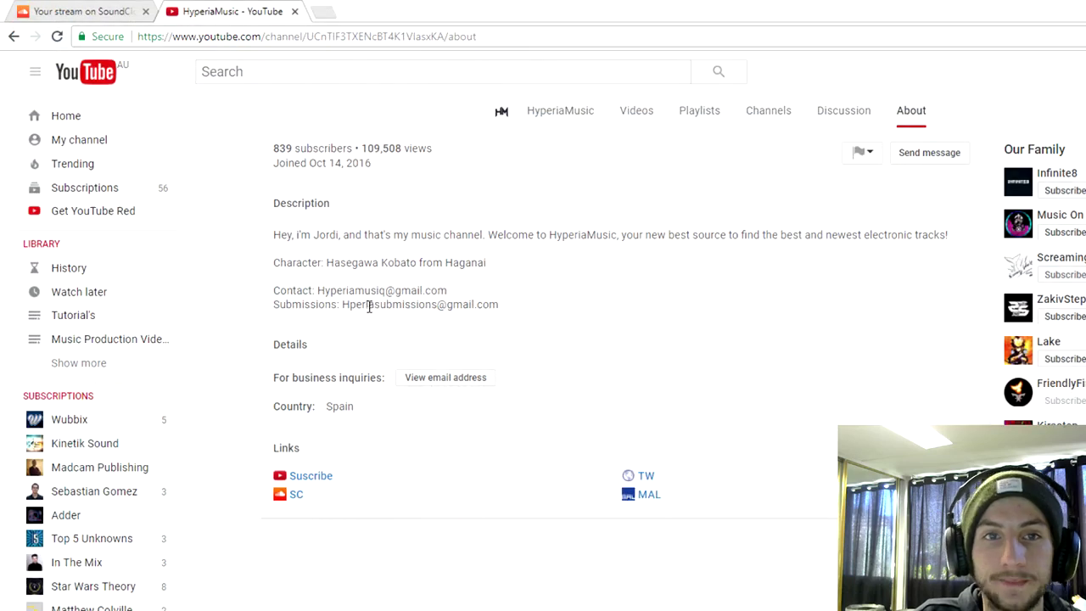
key(alt+Tab)
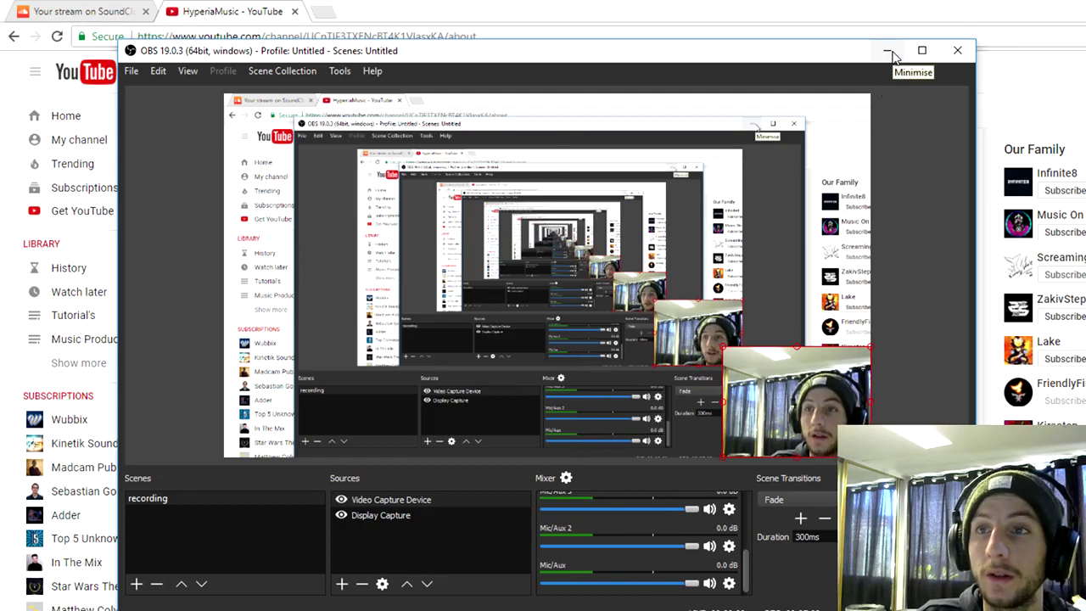
click(892, 52)
scroll(711, 287, up, 3)
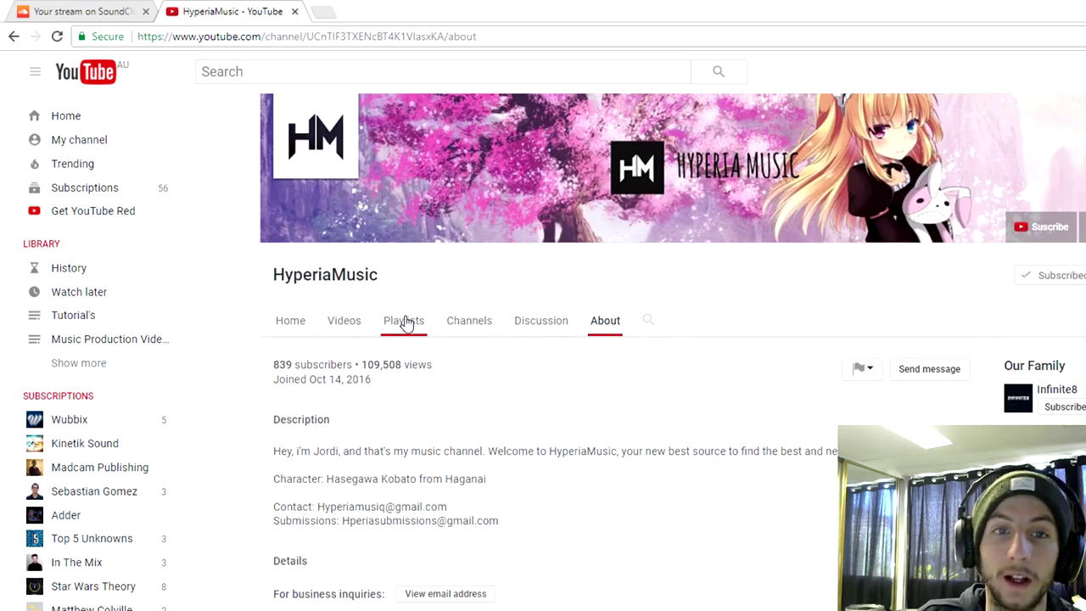
click(344, 320)
scroll(651, 426, down, 2)
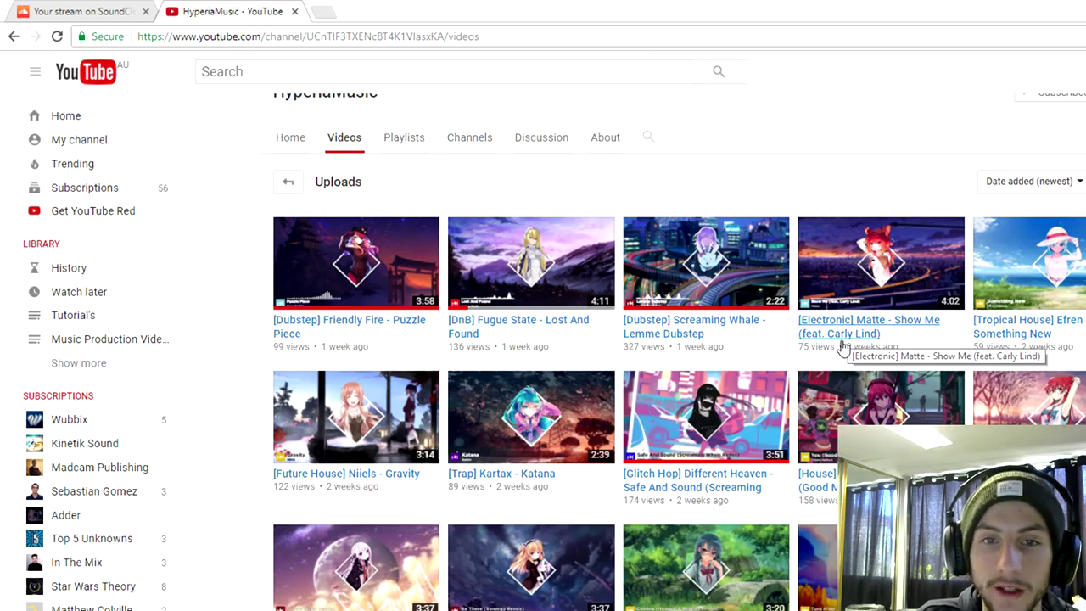
scroll(670, 424, up, 3)
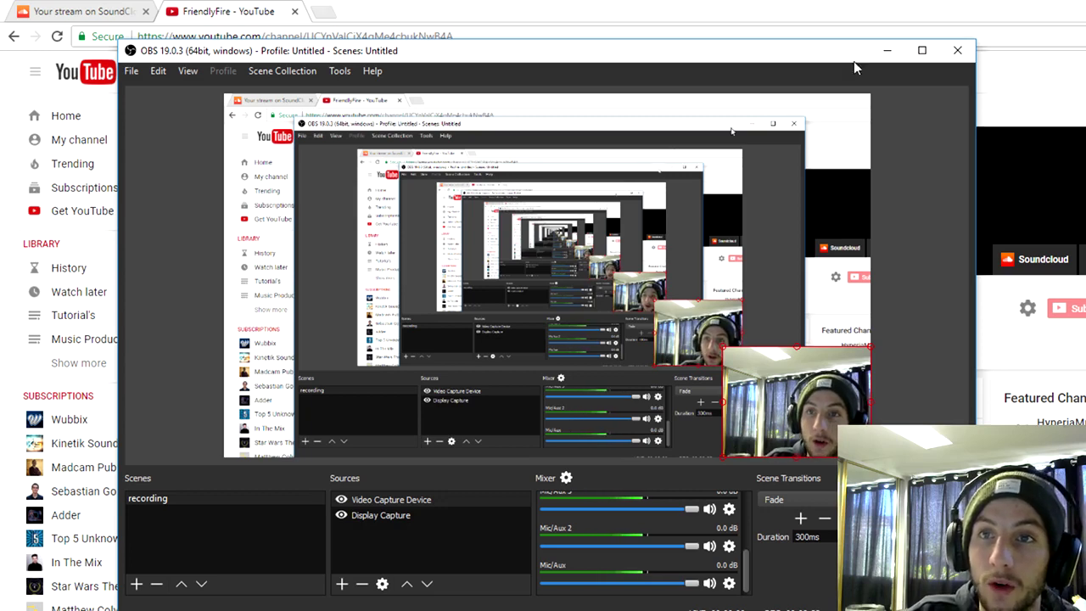
Hide OBS and go to AlphaStep from FriendlyFire's featured channels
click(888, 50)
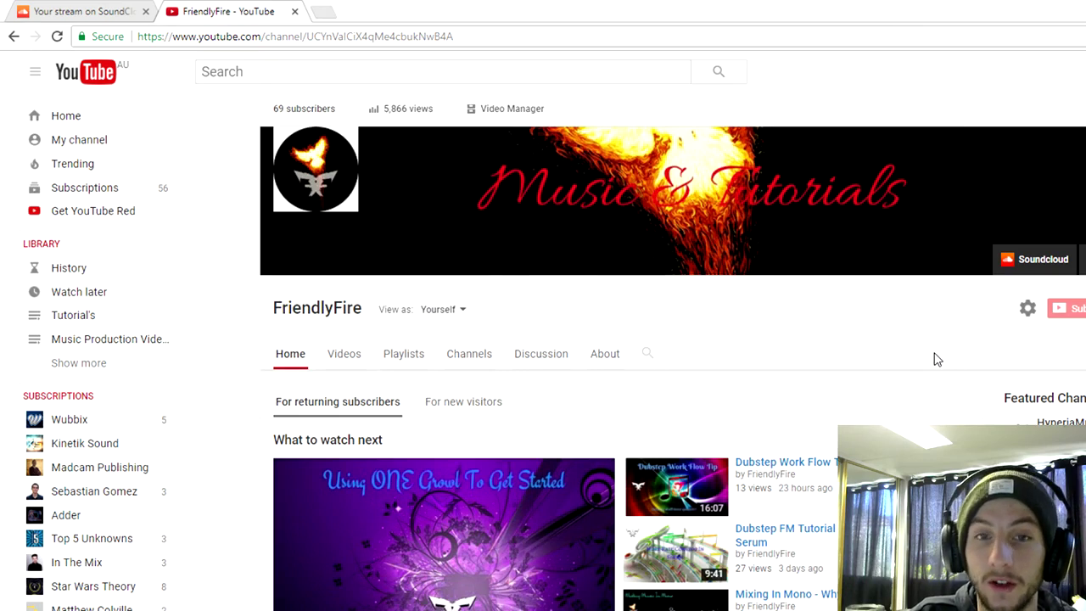
scroll(947, 342, down, 1)
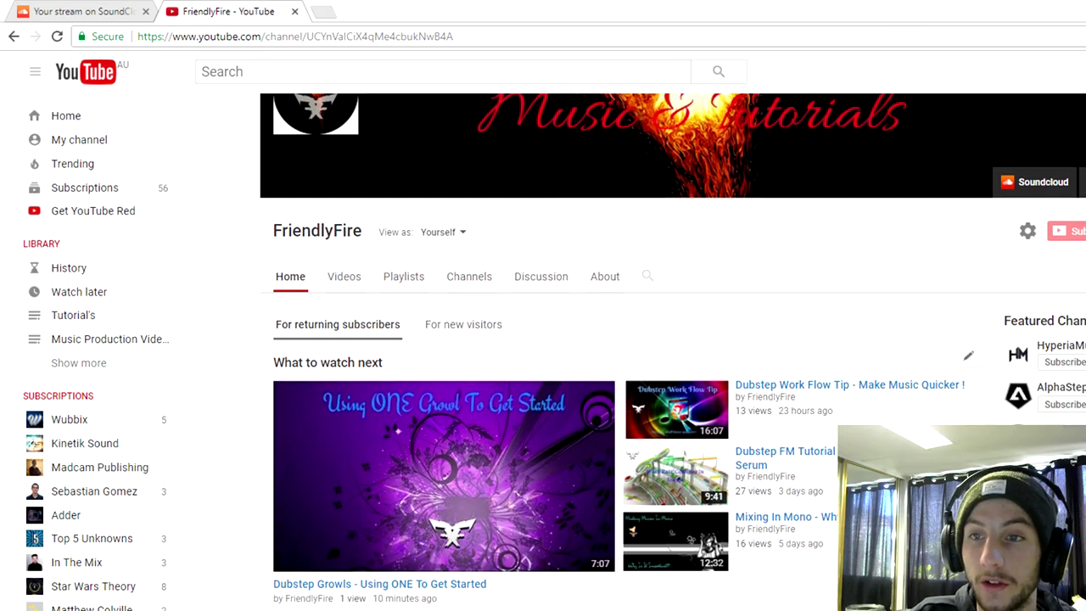
click(1065, 391)
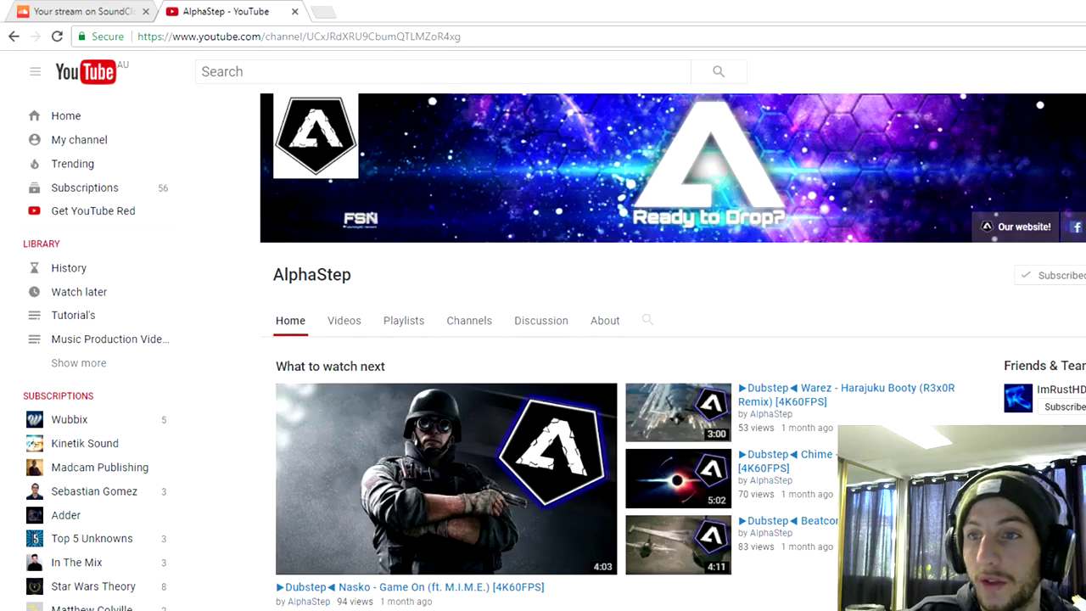
scroll(683, 579, down, 4)
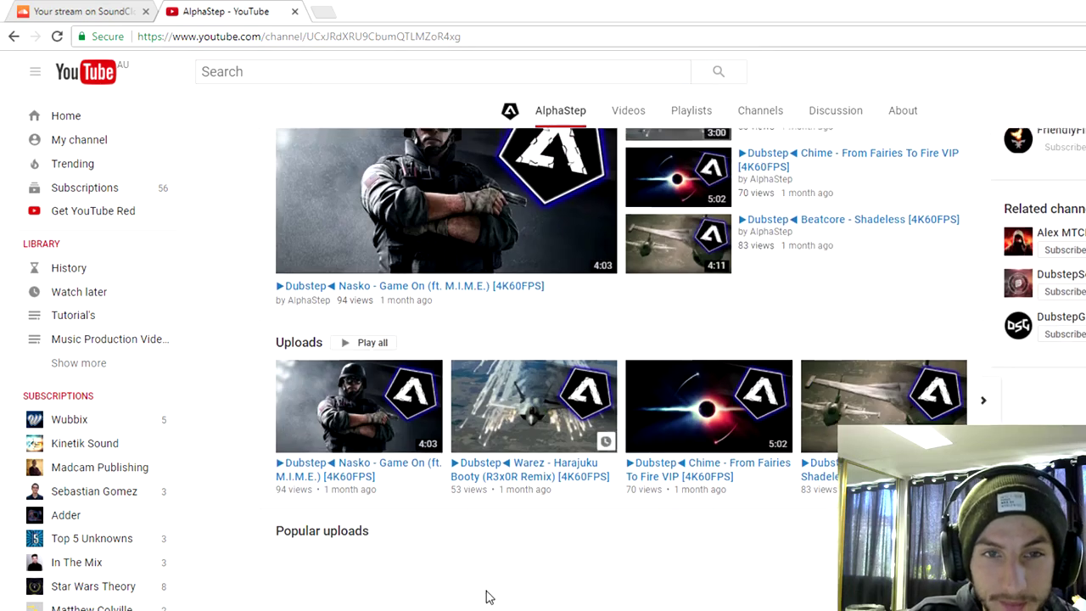
scroll(416, 355, up, 4)
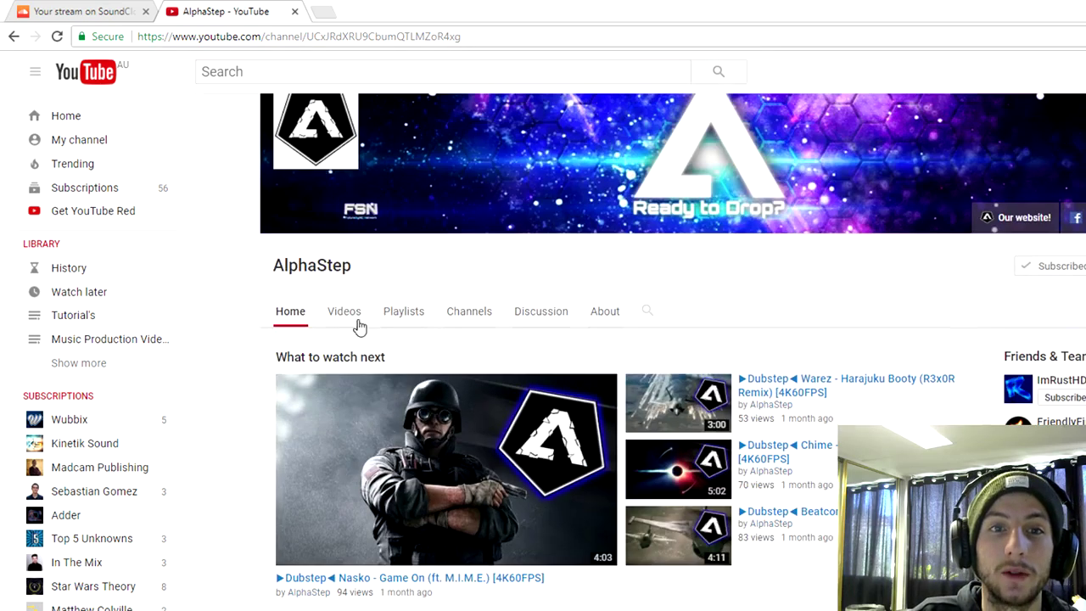
Browse AlphaStep's Videos tab uploads, ending back at the newest releases
click(344, 311)
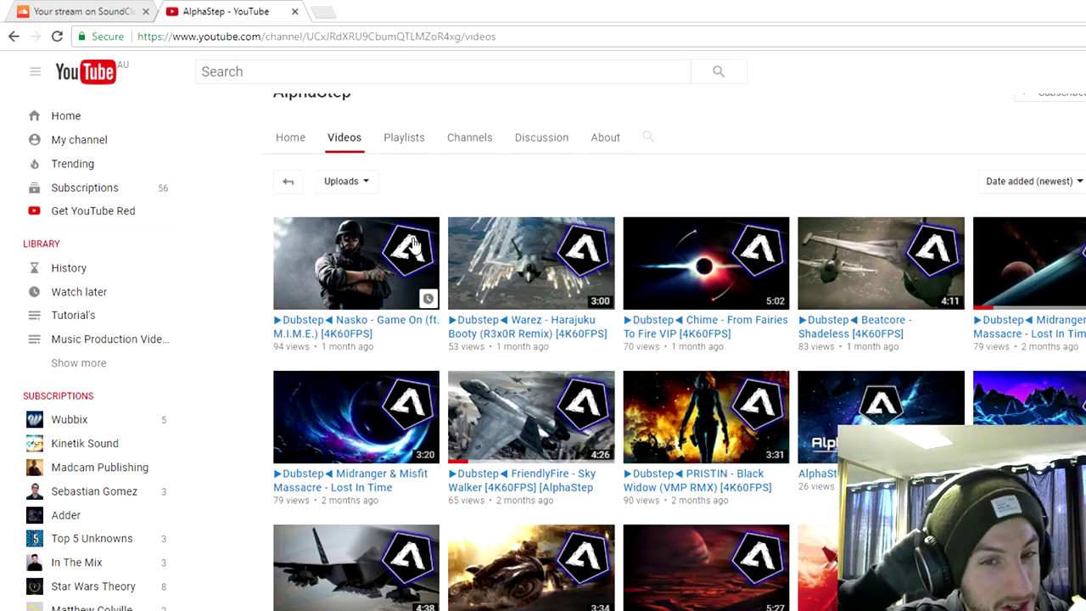
scroll(561, 333, down, 5)
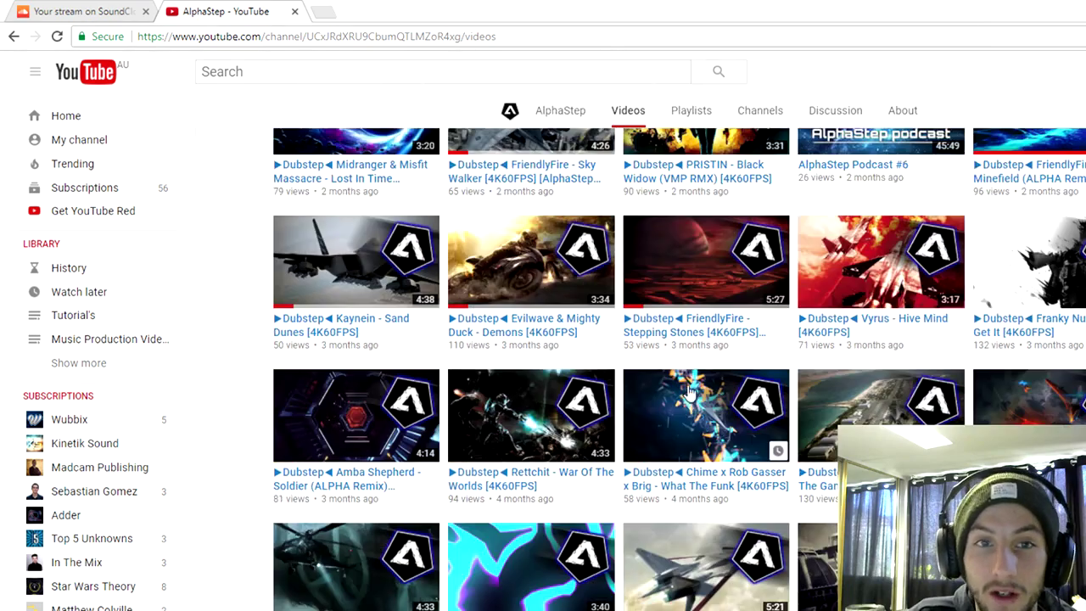
scroll(509, 331, up, 4)
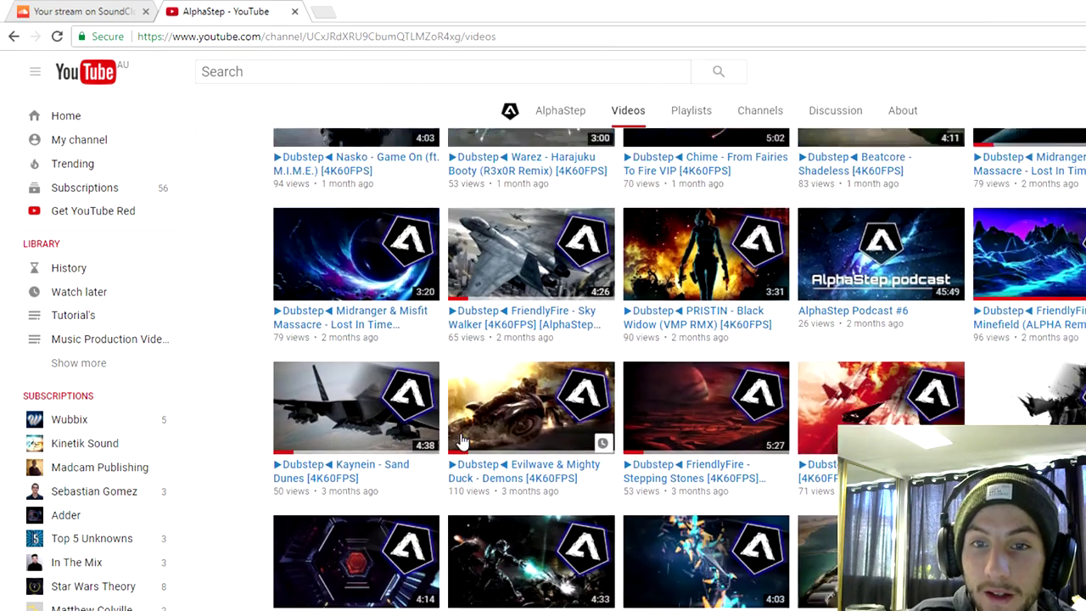
scroll(463, 440, down, 3)
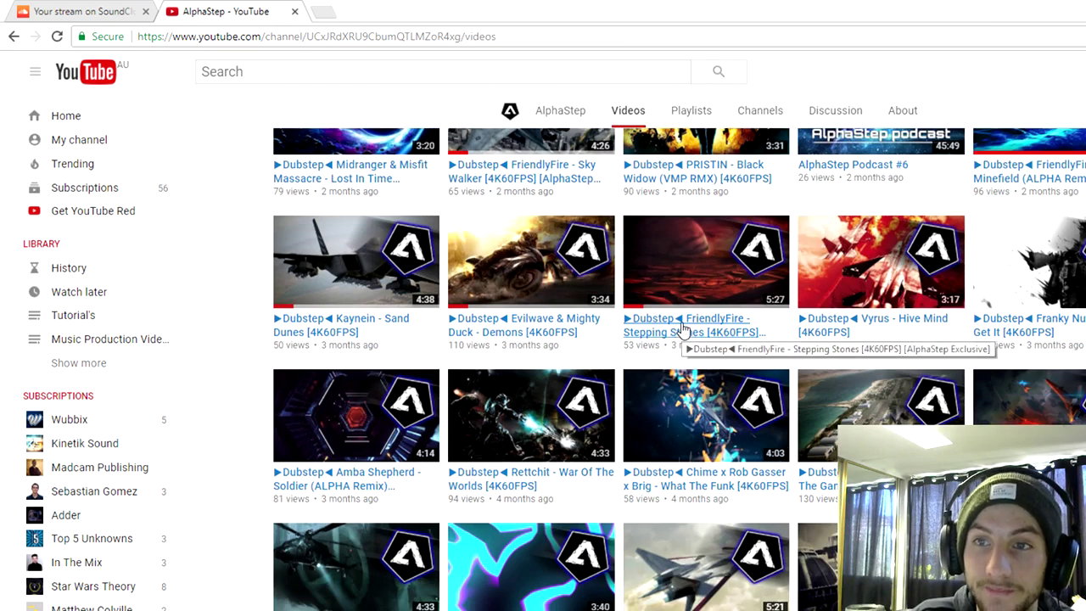
mouse_move(706, 560)
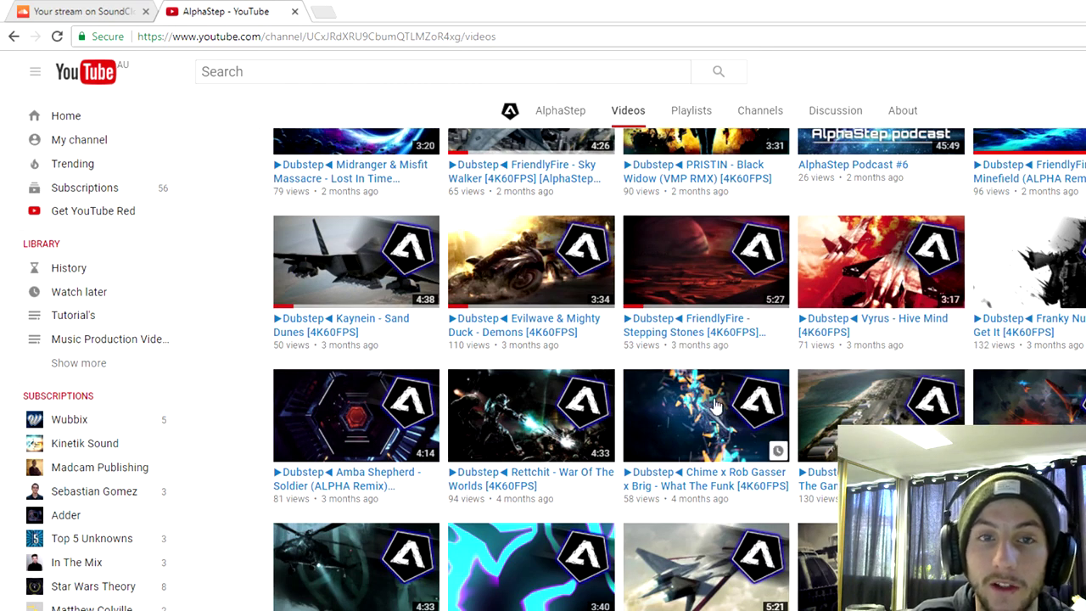
scroll(757, 305, up, 1)
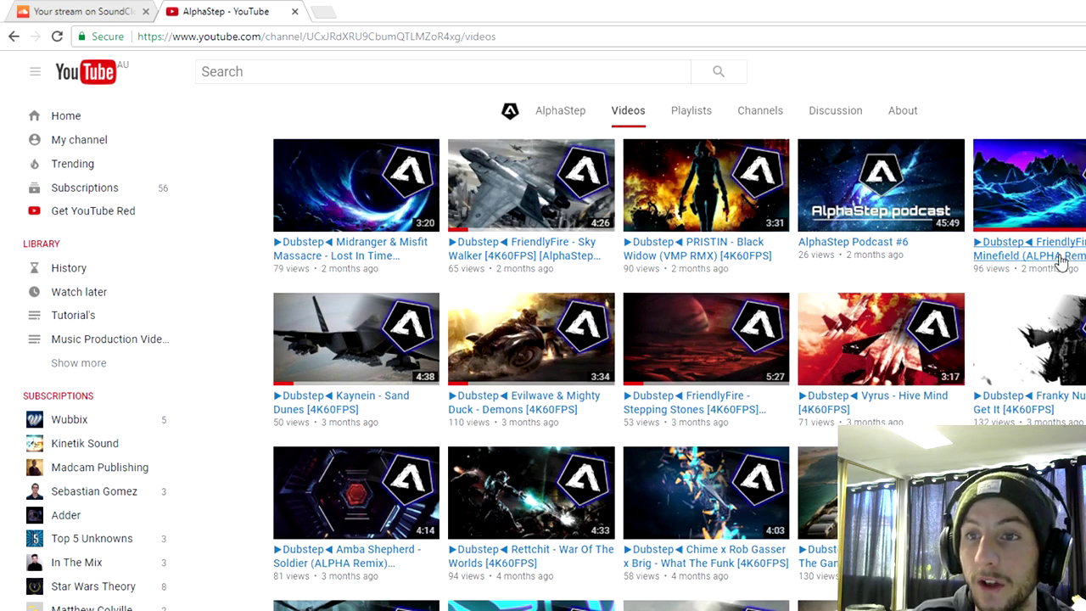
scroll(696, 399, down, 2)
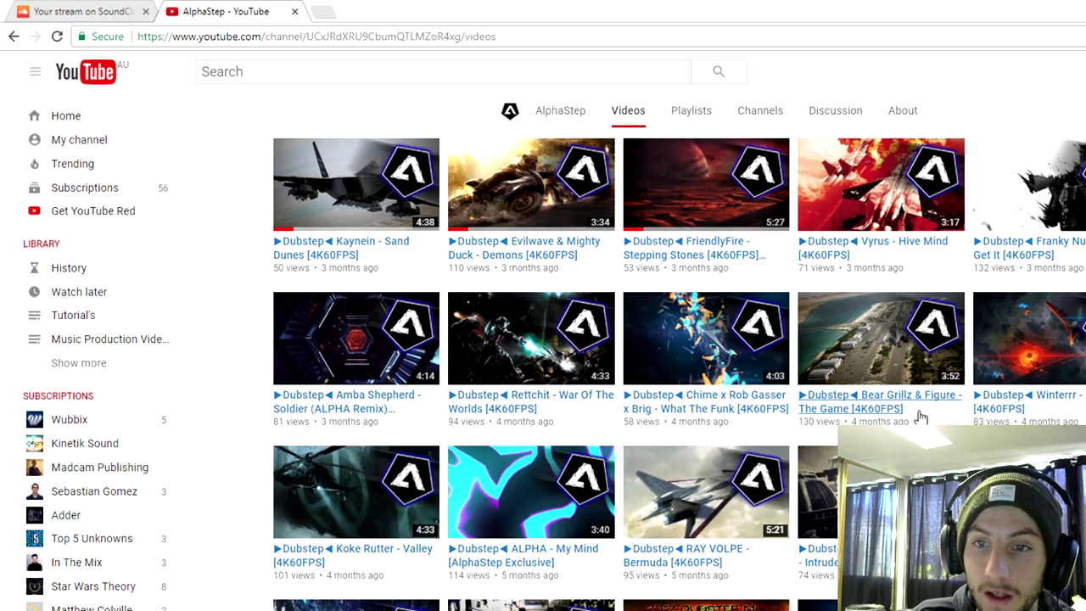
scroll(513, 497, down, 2)
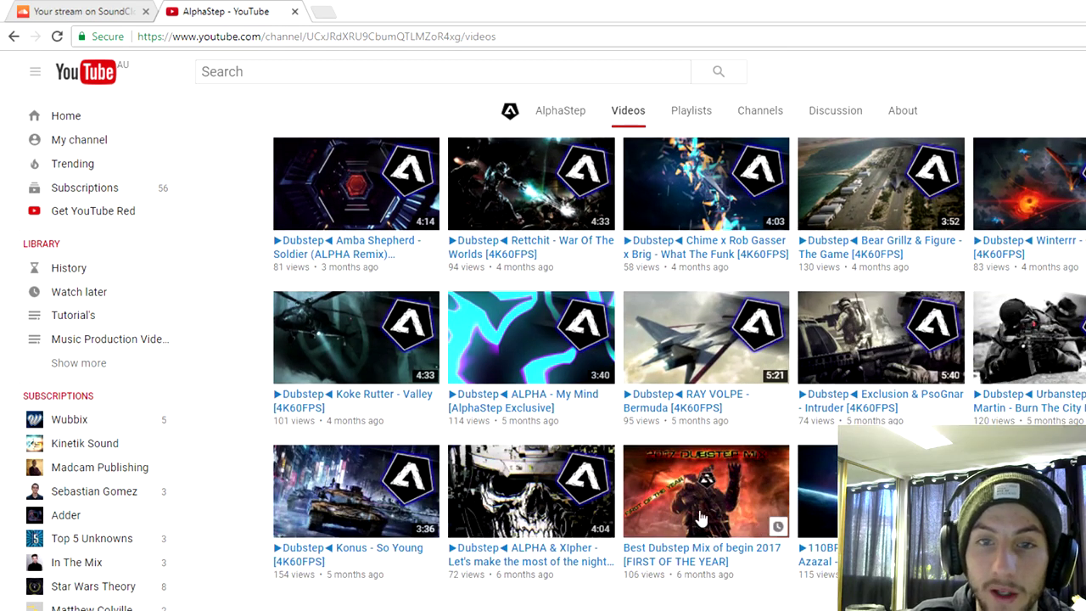
scroll(683, 513, up, 5)
scroll(683, 513, up, 1)
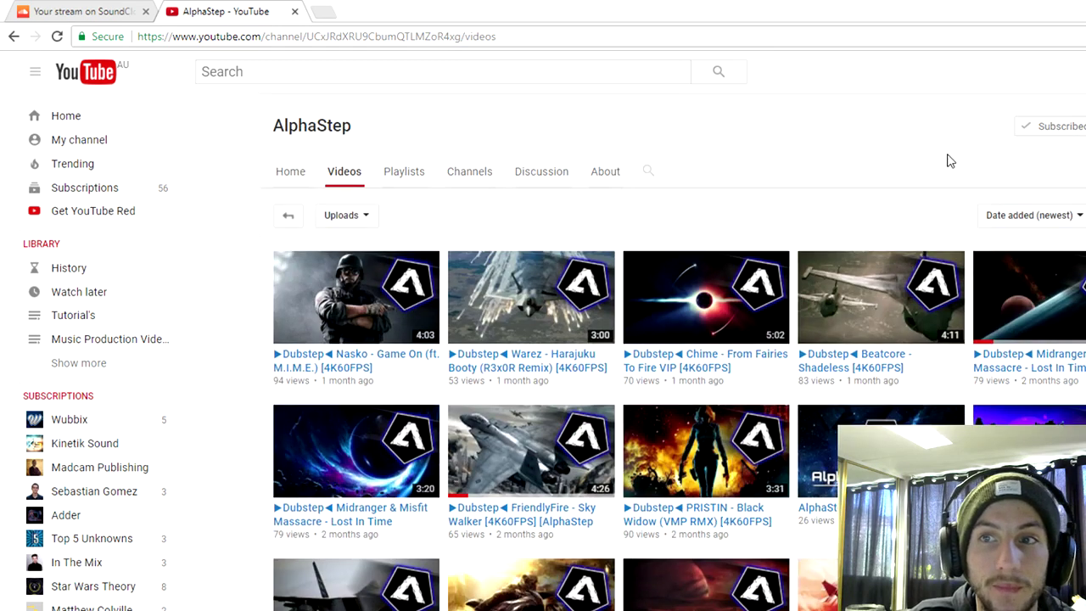
Read AlphaStep's About page submission requirements, then go back to the FriendlyFire channel
click(606, 171)
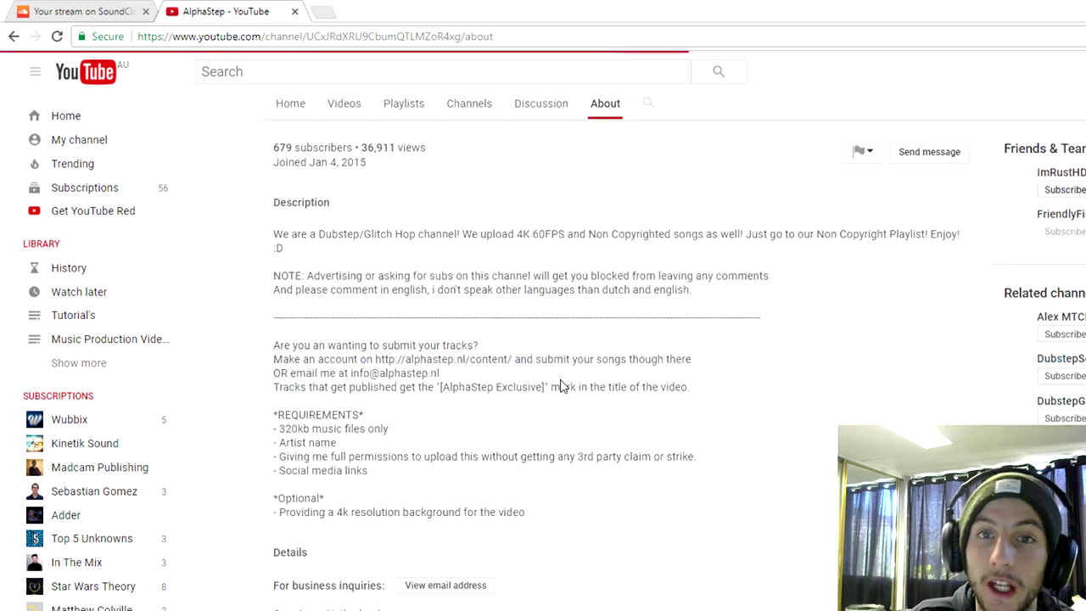
scroll(560, 371, down, 1)
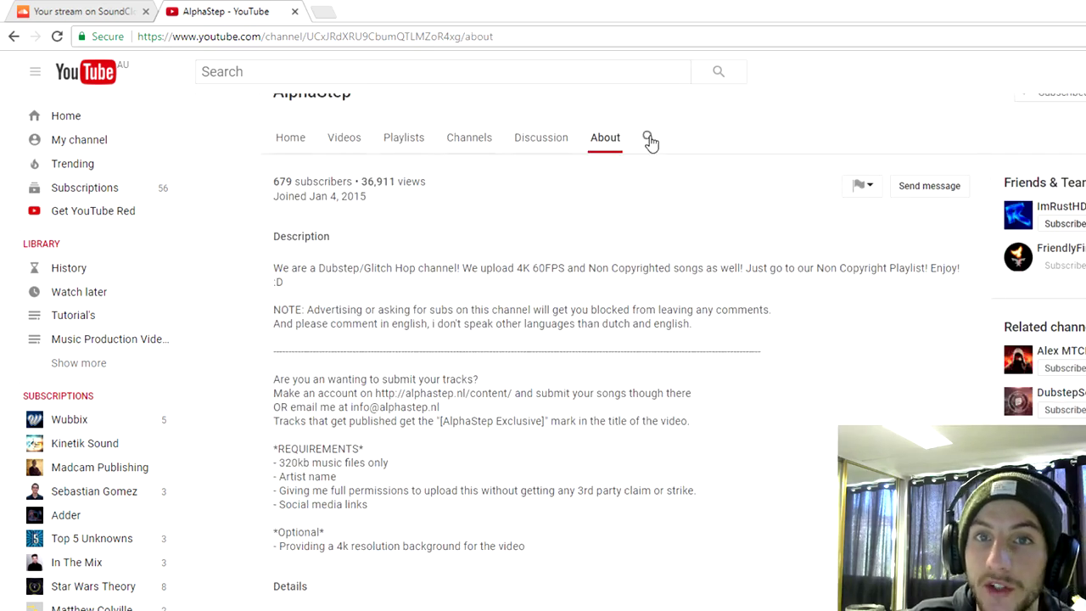
scroll(613, 152, down, 4)
scroll(594, 255, down, 2)
scroll(509, 382, up, 1)
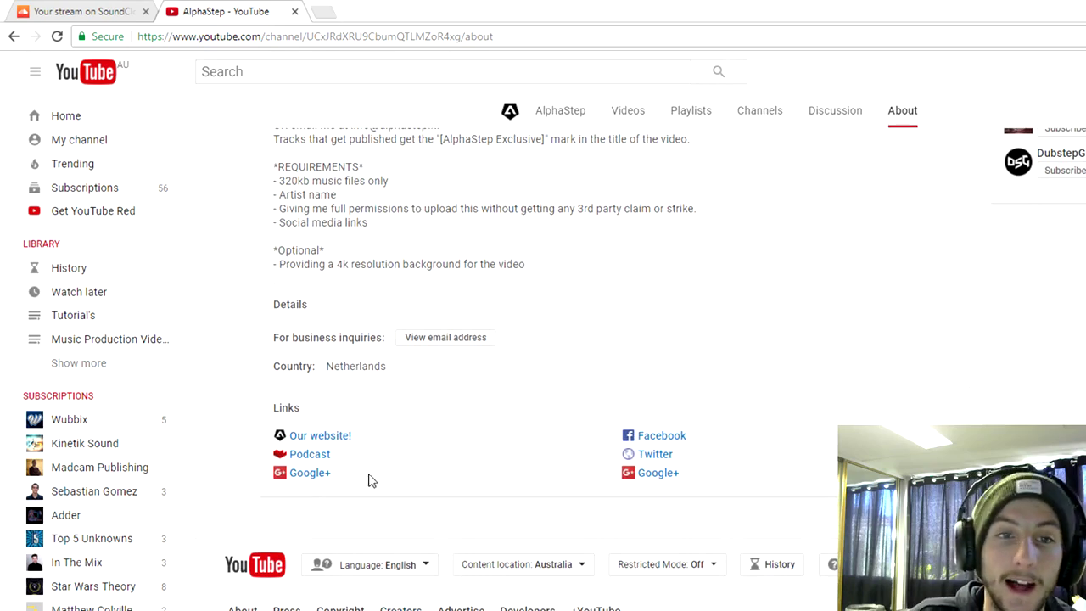
scroll(339, 475, up, 6)
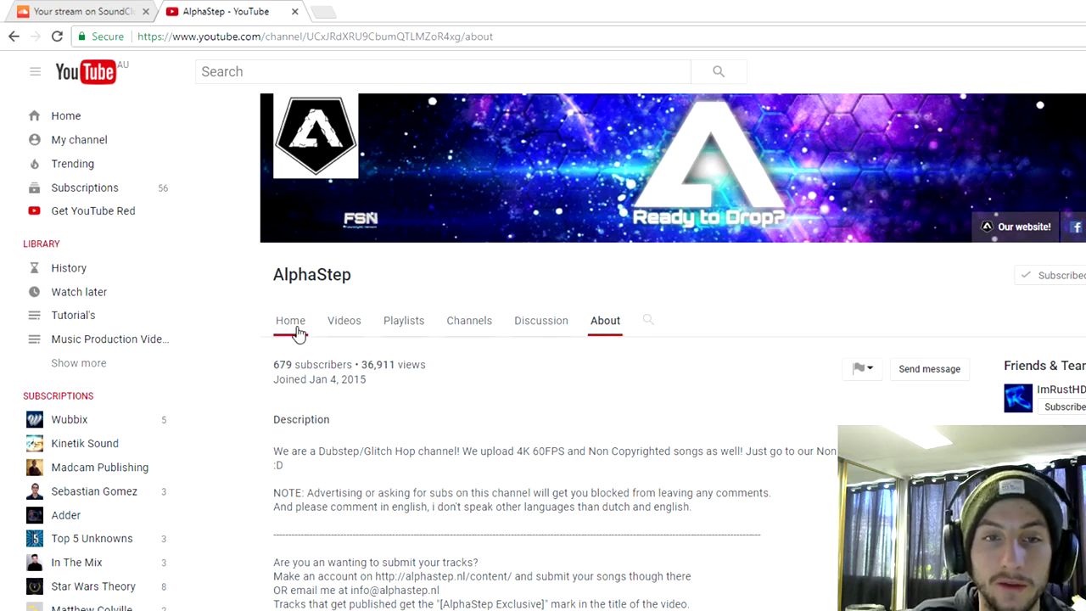
click(290, 320)
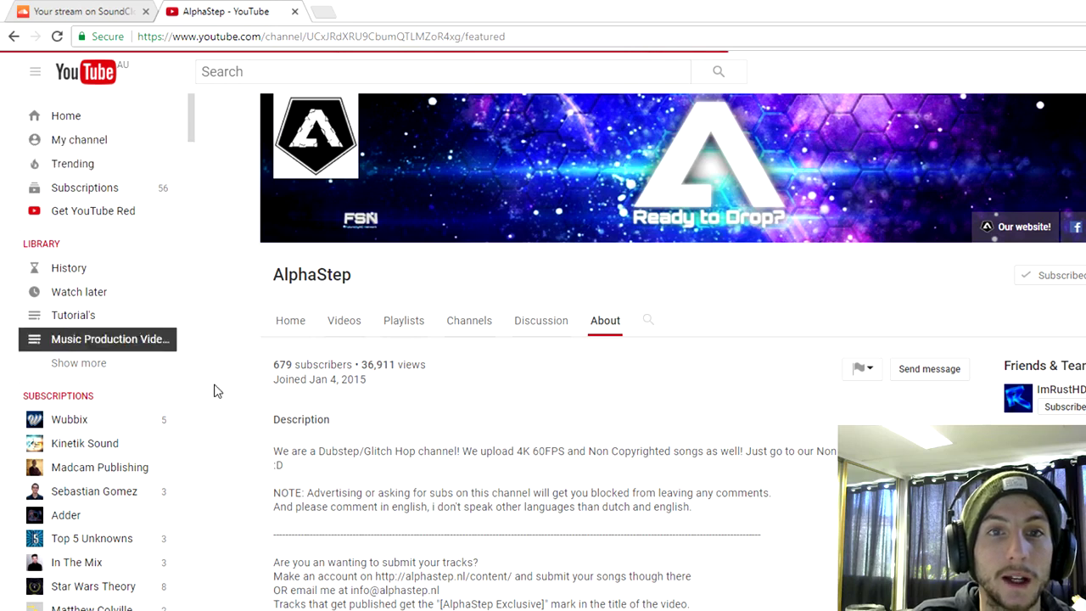
click(79, 139)
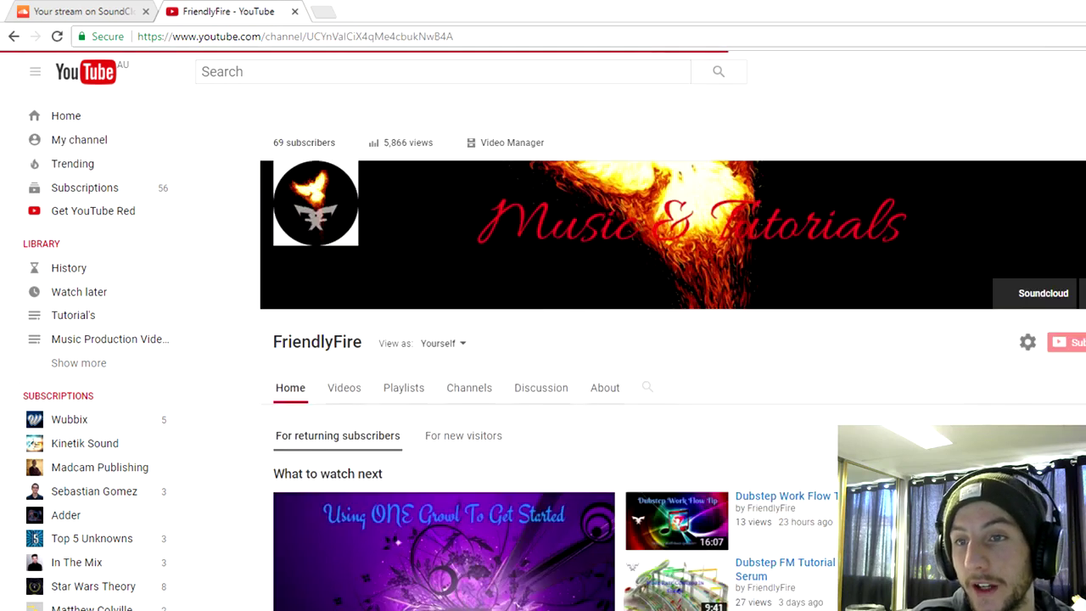
scroll(594, 339, down, 1)
scroll(594, 339, down, 2)
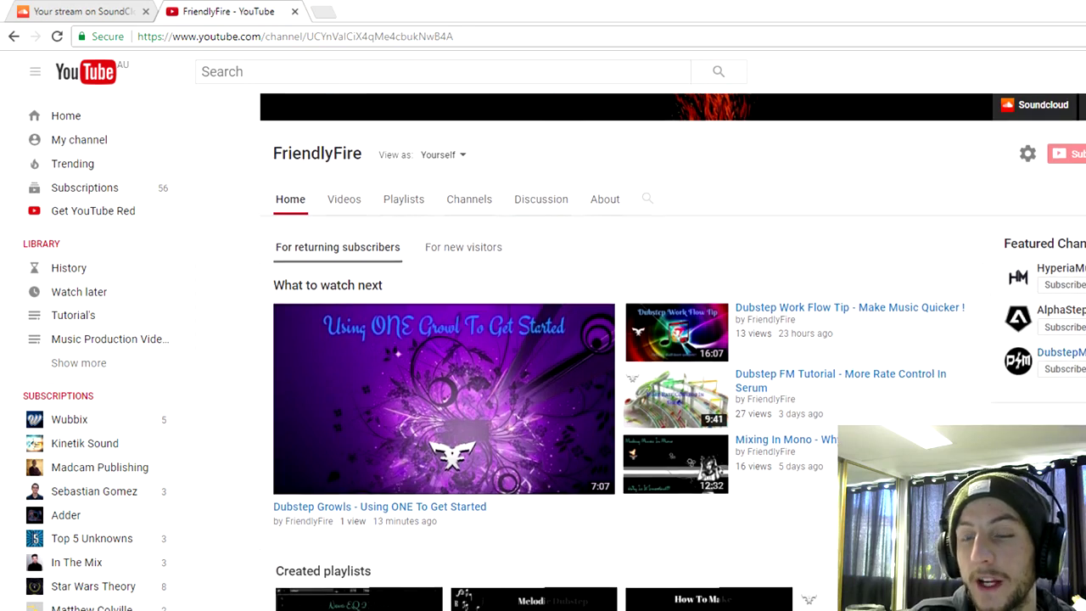
Open the featured DubstepMagical channel and view its About page submission email
click(1061, 309)
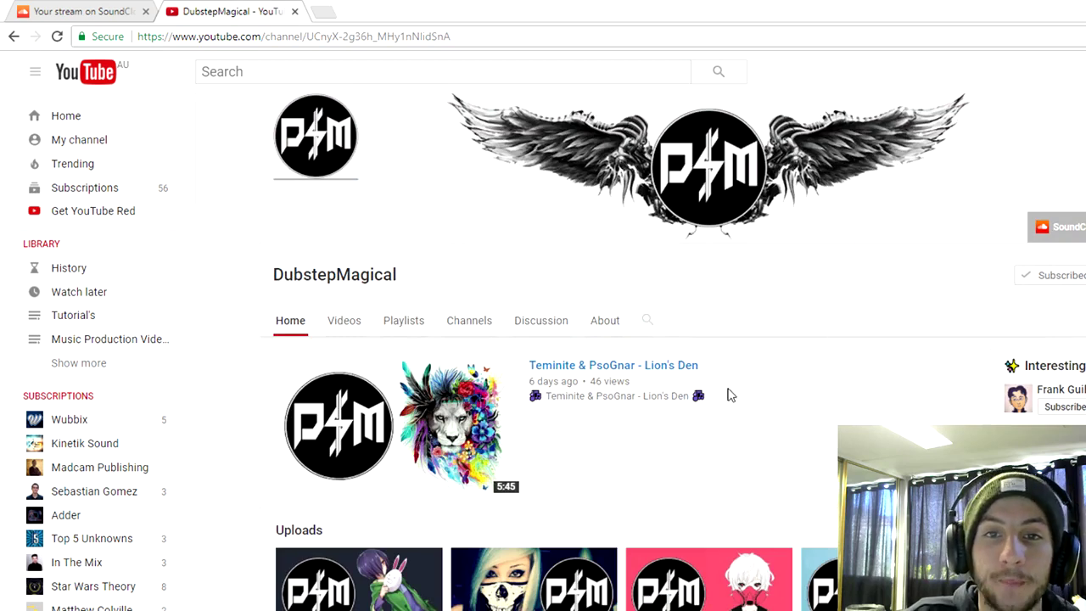
scroll(732, 395, down, 3)
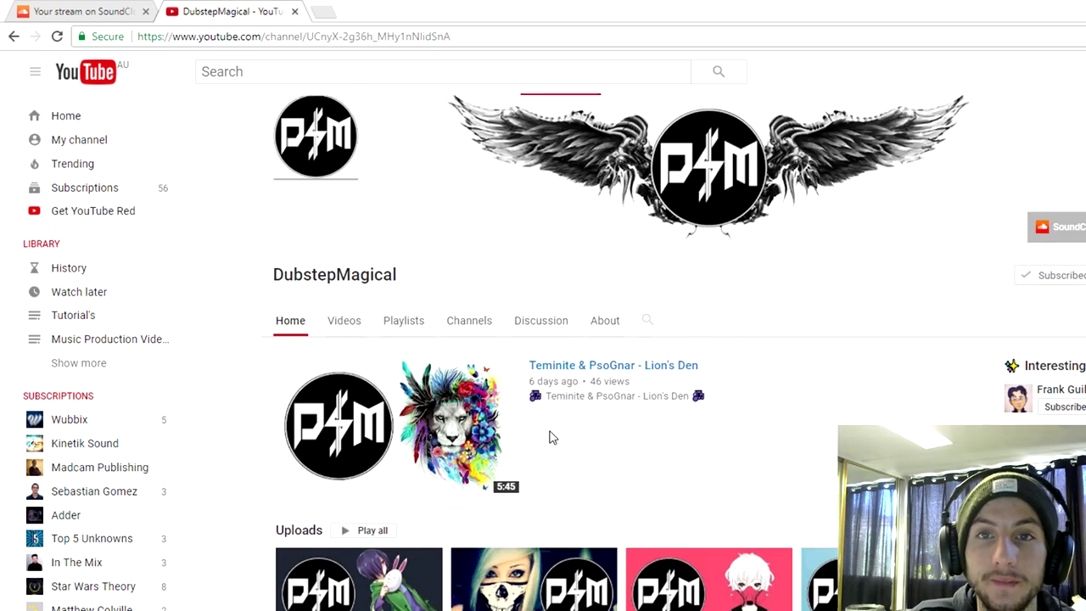
click(604, 321)
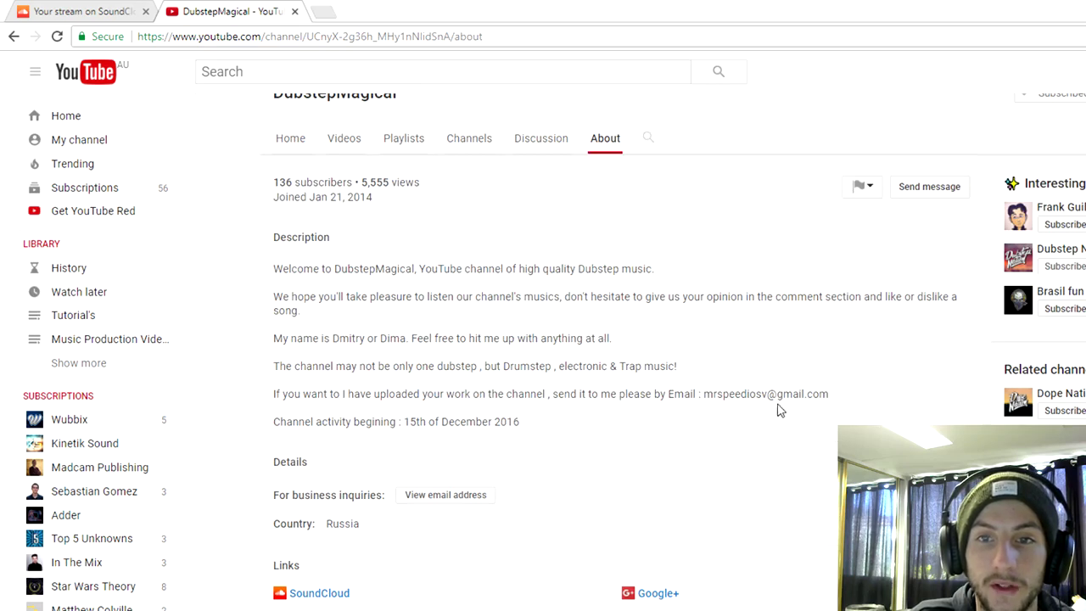
scroll(631, 388, up, 2)
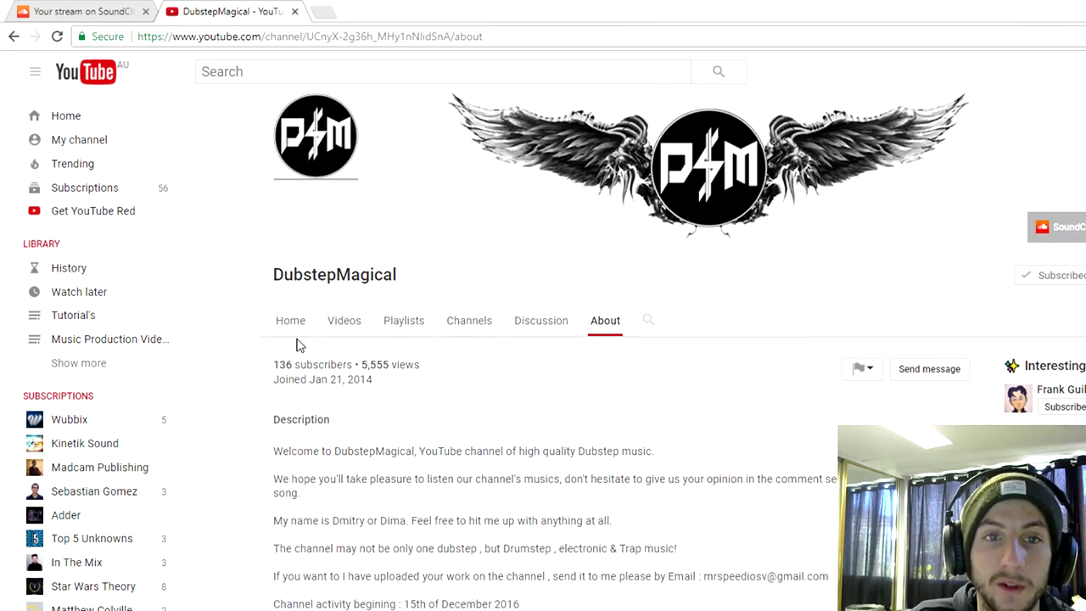
From the home feed, open Tayzunk's About page, check its Videos, and return to About
click(66, 117)
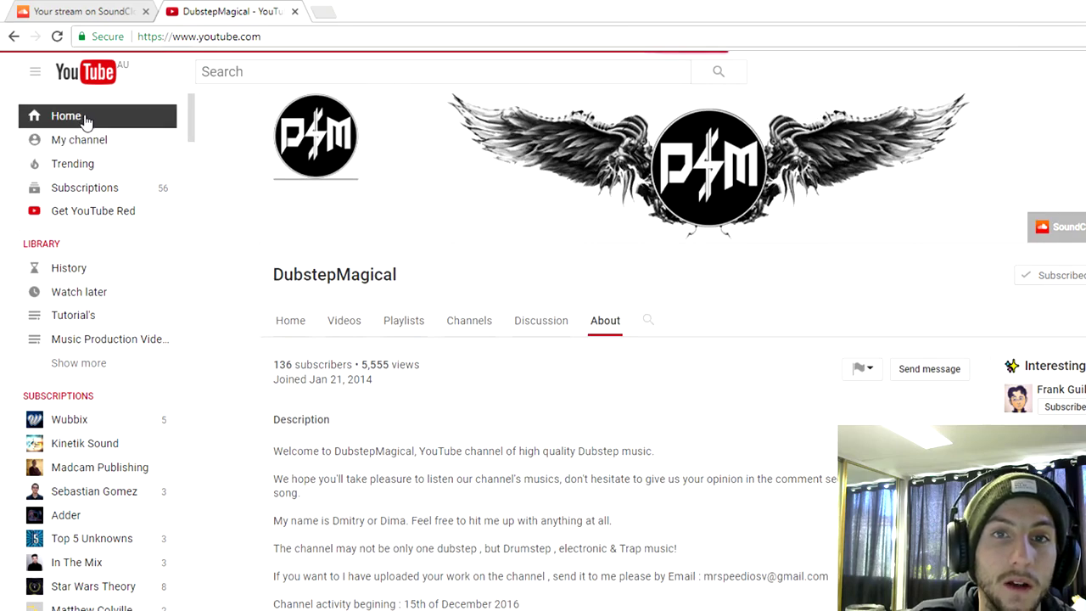
scroll(455, 188, down, 3)
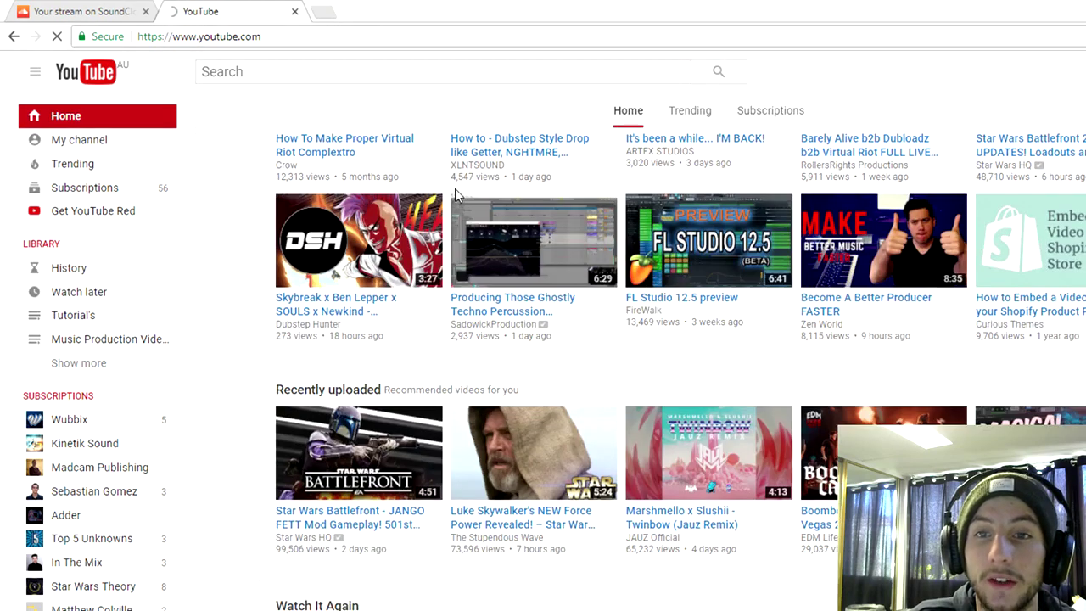
scroll(455, 188, down, 5)
scroll(460, 286, up, 4)
scroll(507, 297, down, 3)
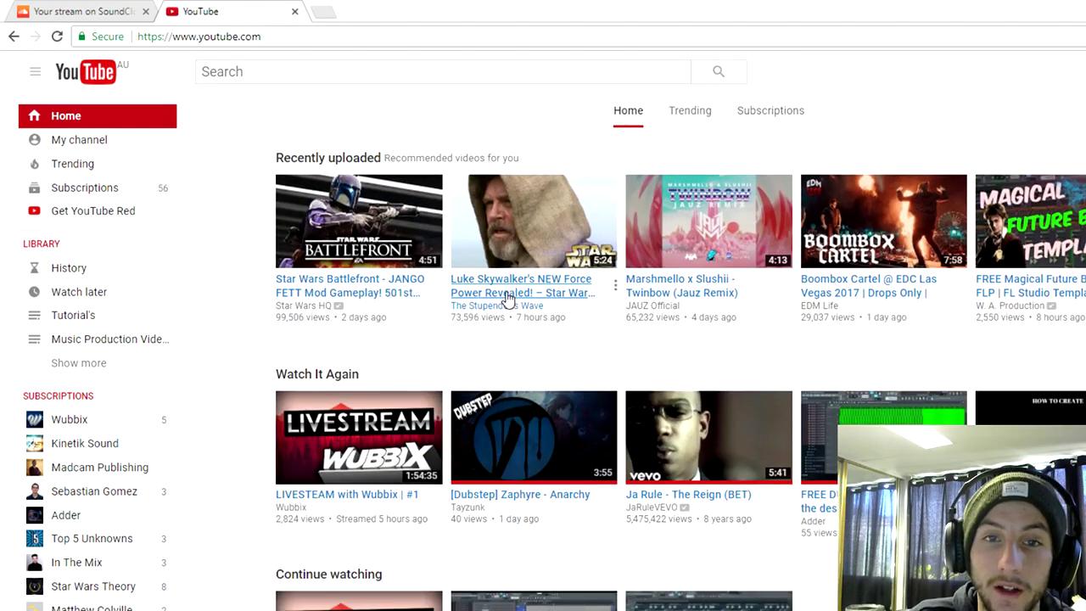
scroll(507, 297, down, 1)
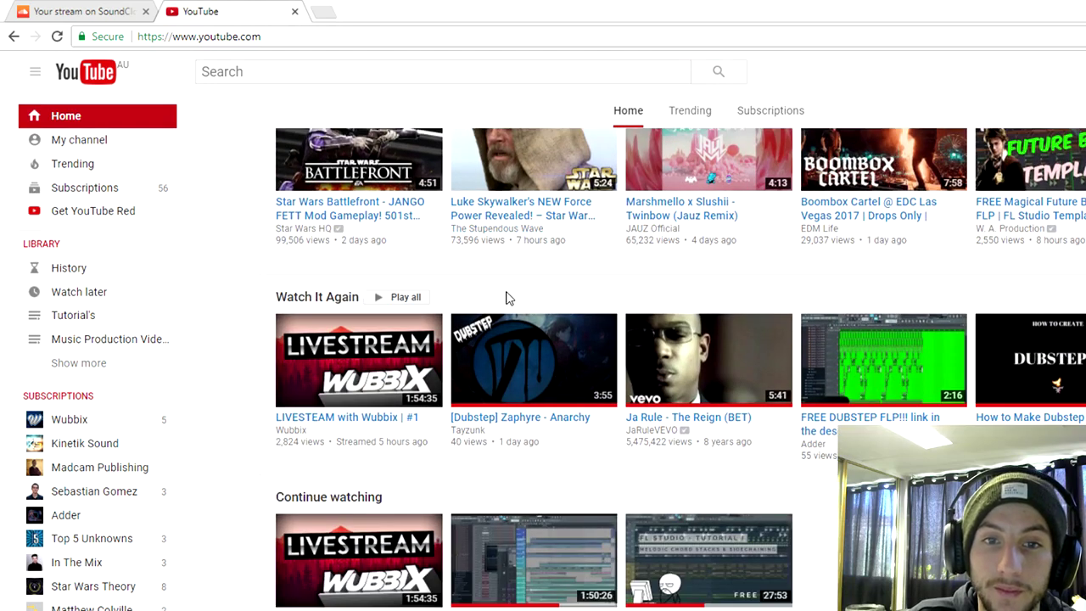
click(468, 430)
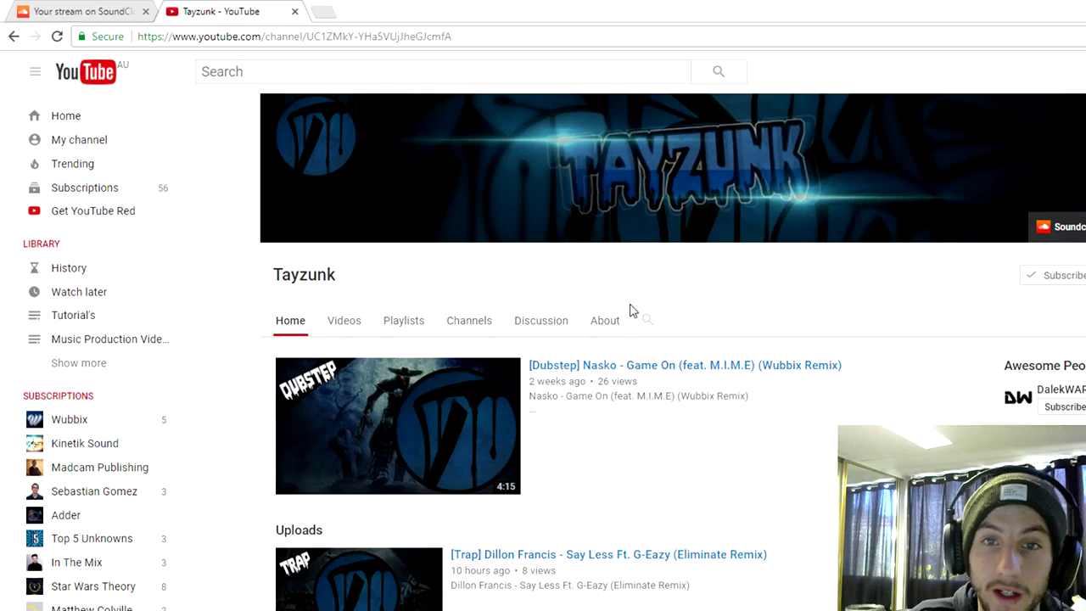
click(605, 320)
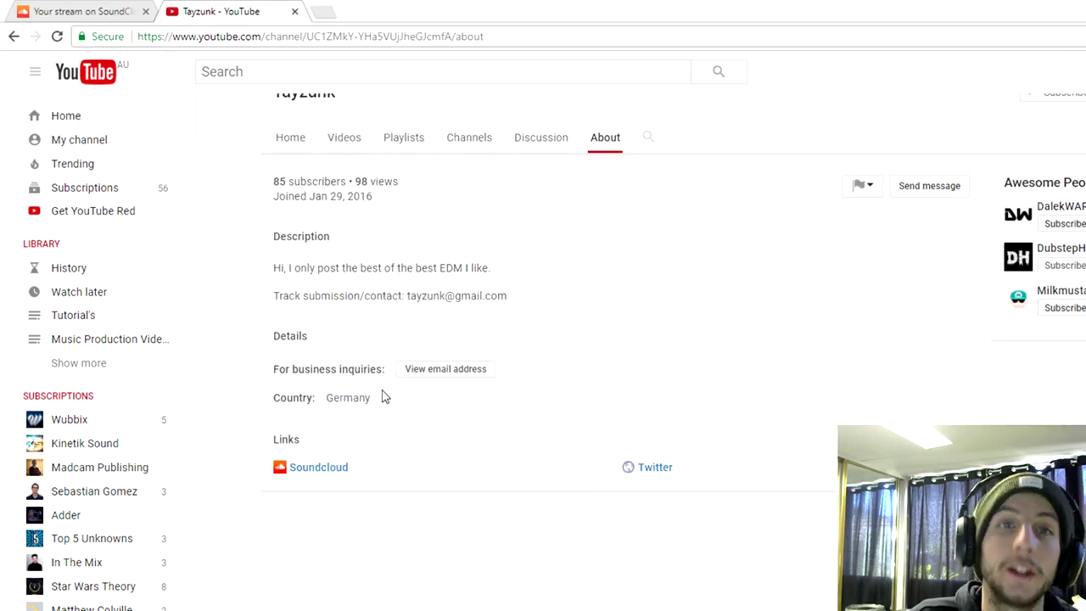
scroll(415, 407, up, 3)
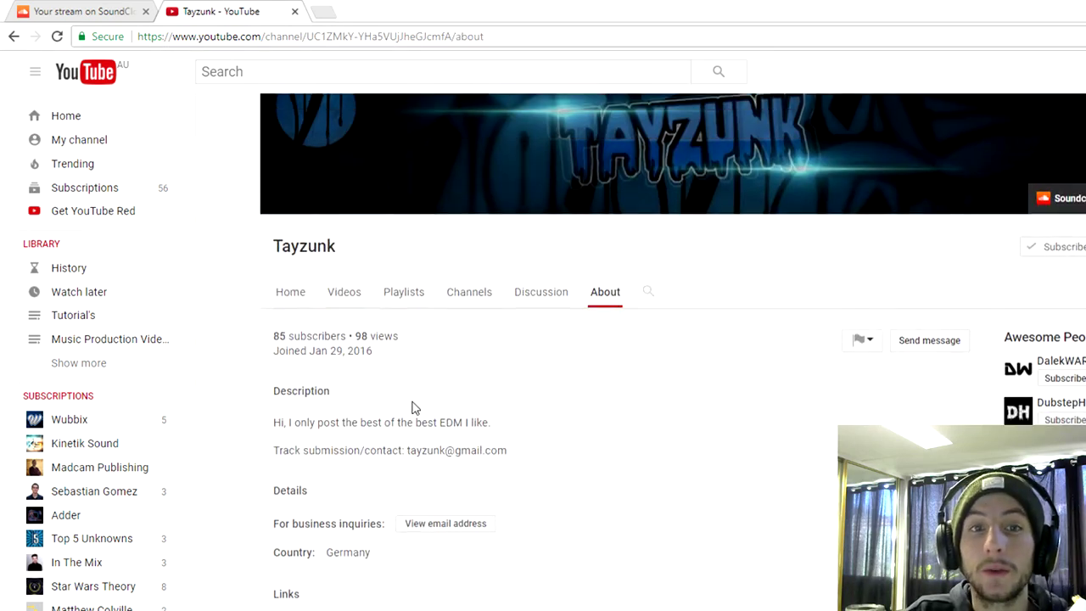
click(344, 292)
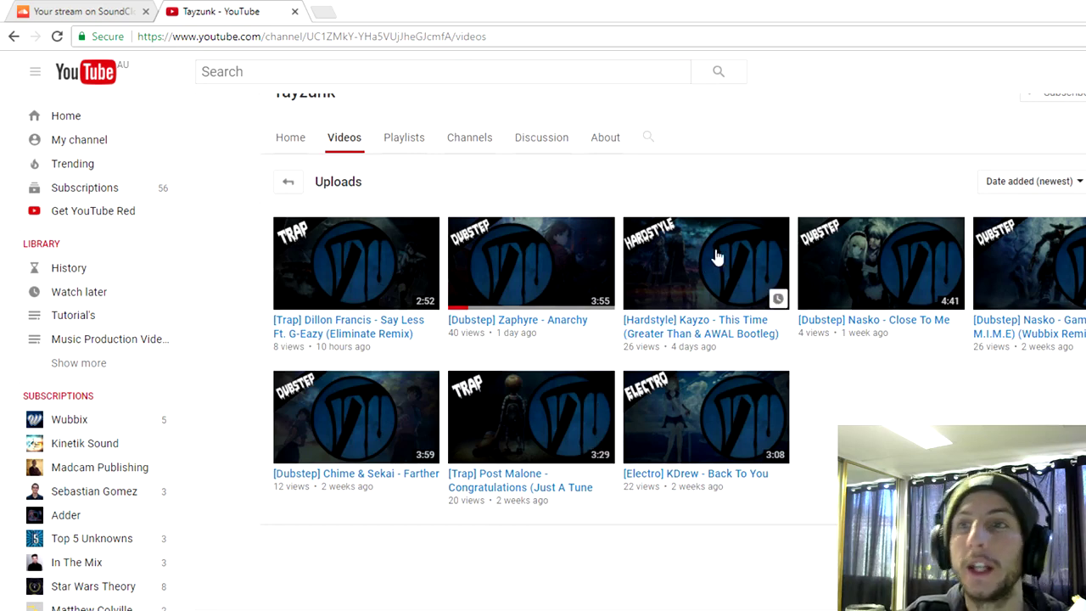
scroll(719, 249, up, 3)
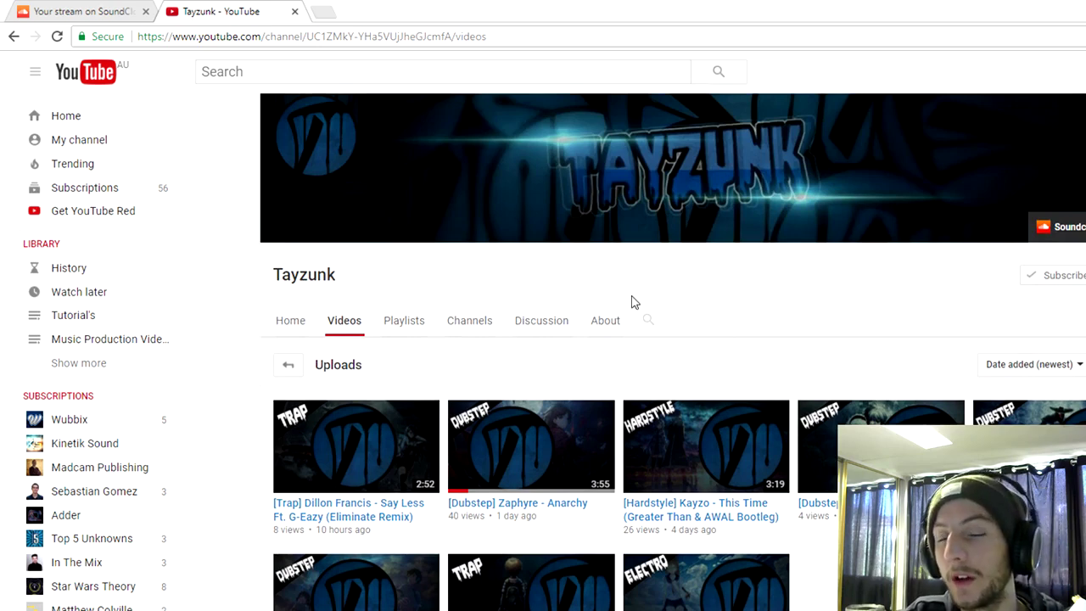
scroll(637, 299, down, 3)
click(609, 166)
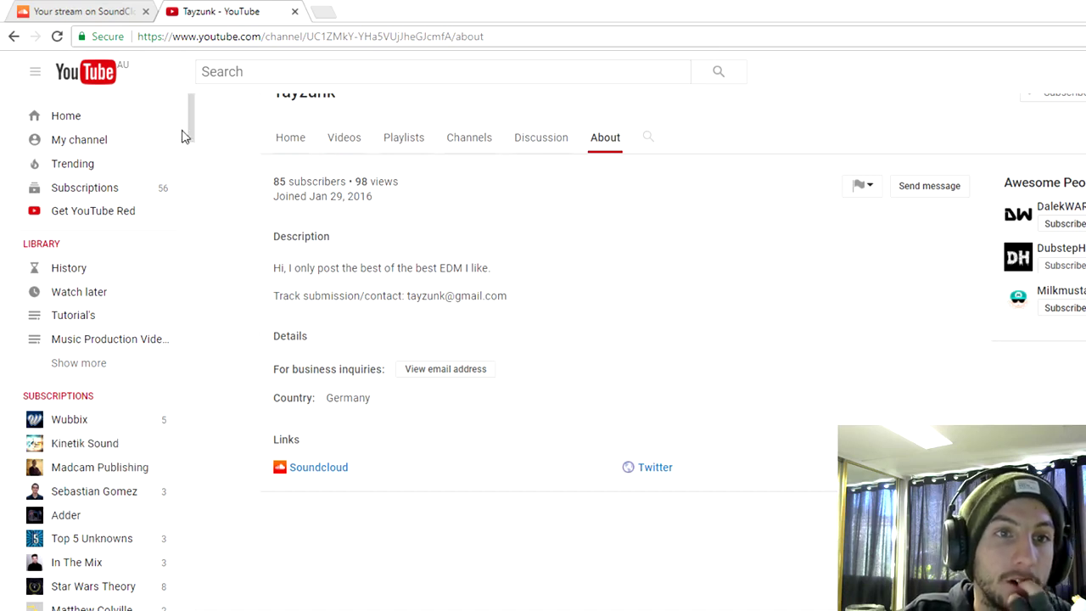
drag(191, 119, 191, 170)
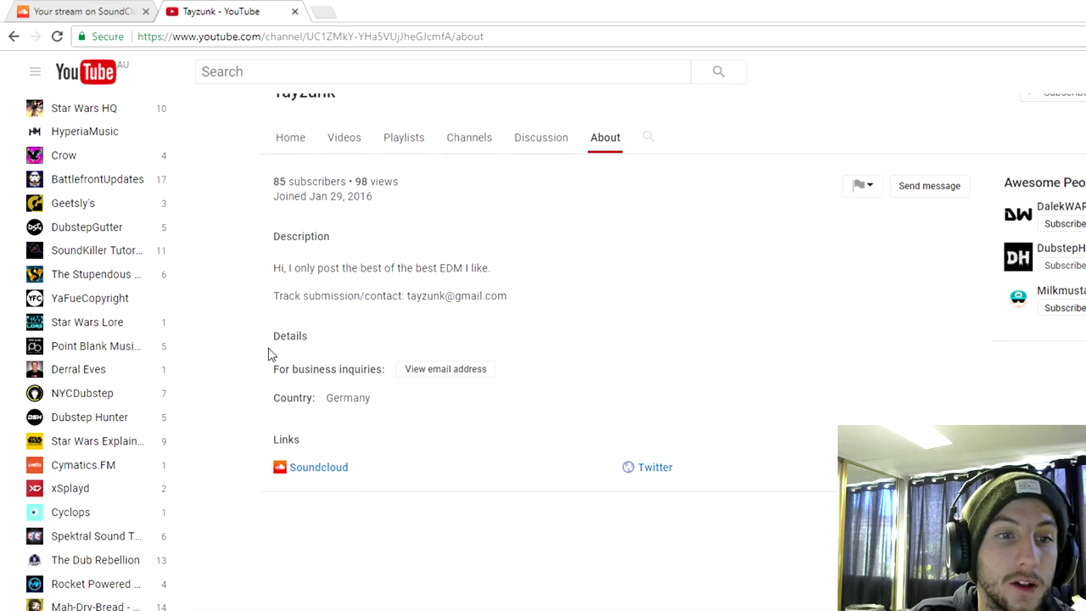
scroll(85, 466, down, 2)
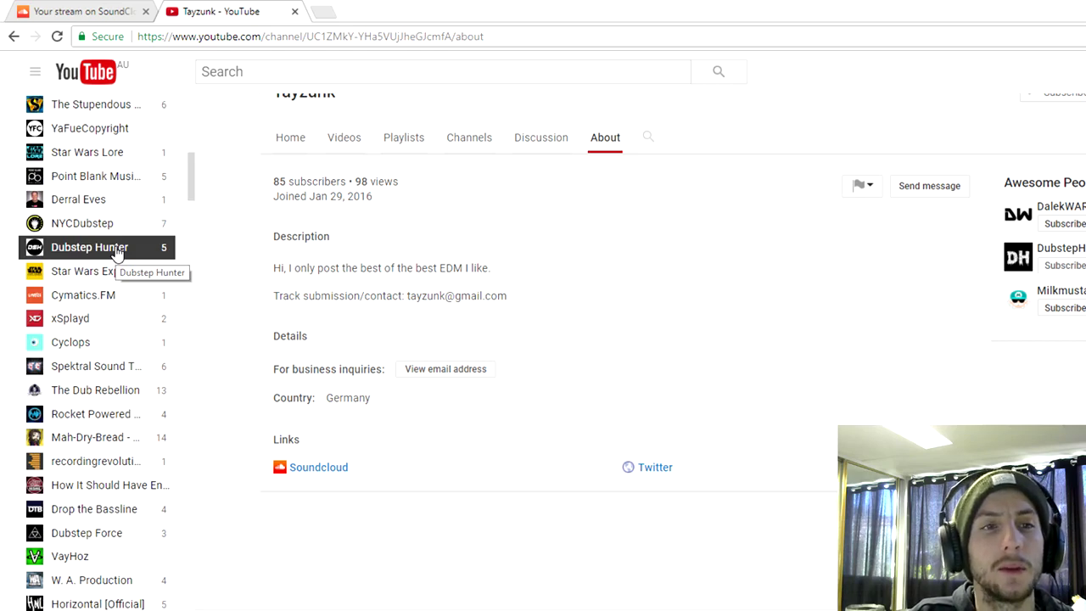
Open Dubstep Hunter from the subscriptions sidebar and browse its uploads and popular uploads
click(89, 247)
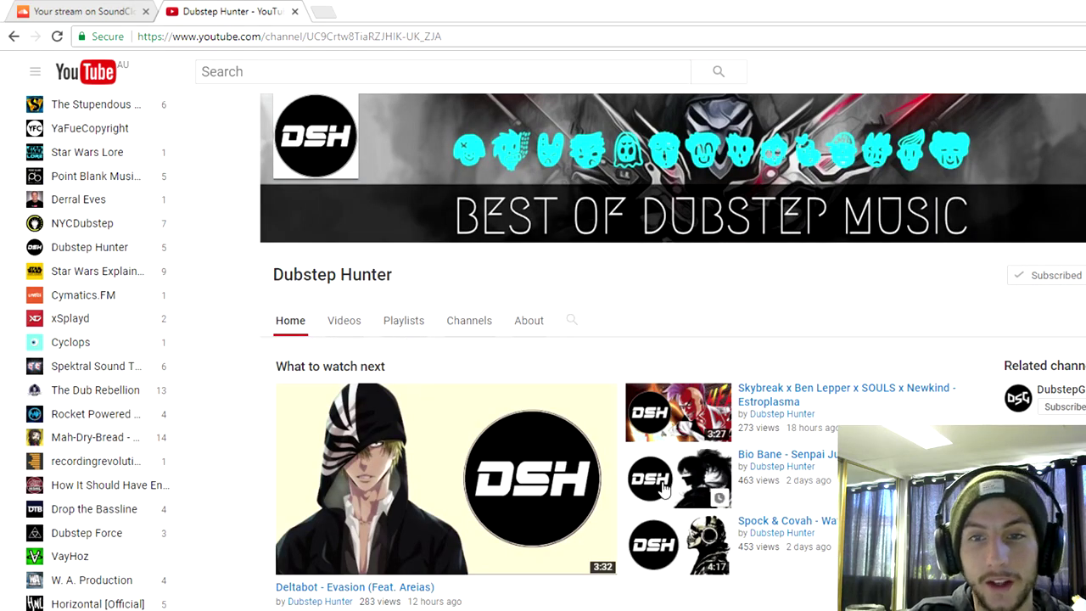
scroll(671, 492, down, 1)
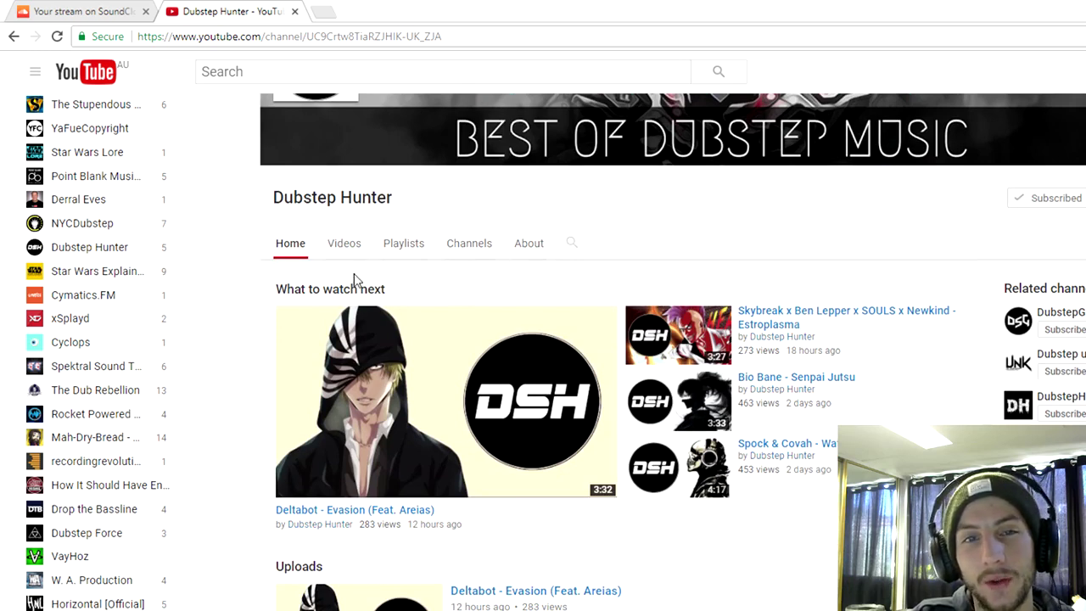
scroll(362, 302, down, 3)
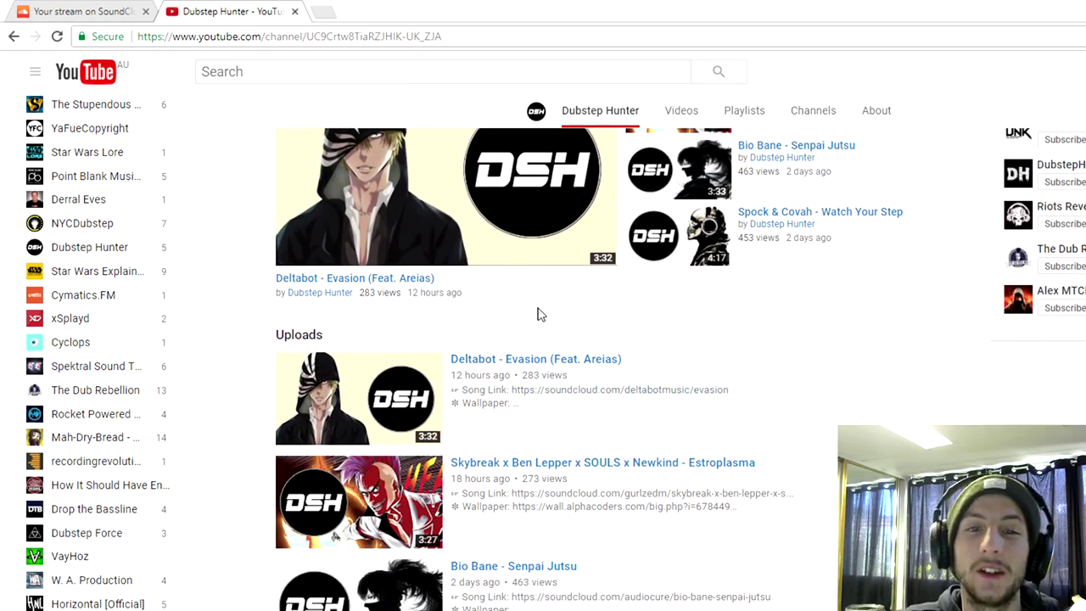
mouse_move(299, 335)
scroll(513, 342, down, 2)
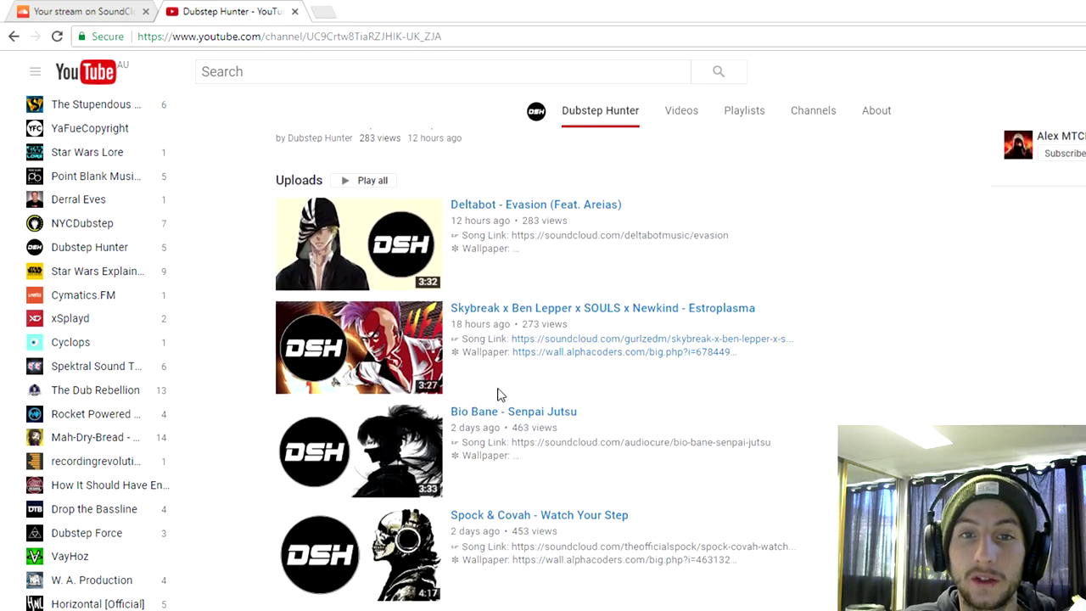
scroll(512, 357, down, 1)
scroll(518, 374, down, 1)
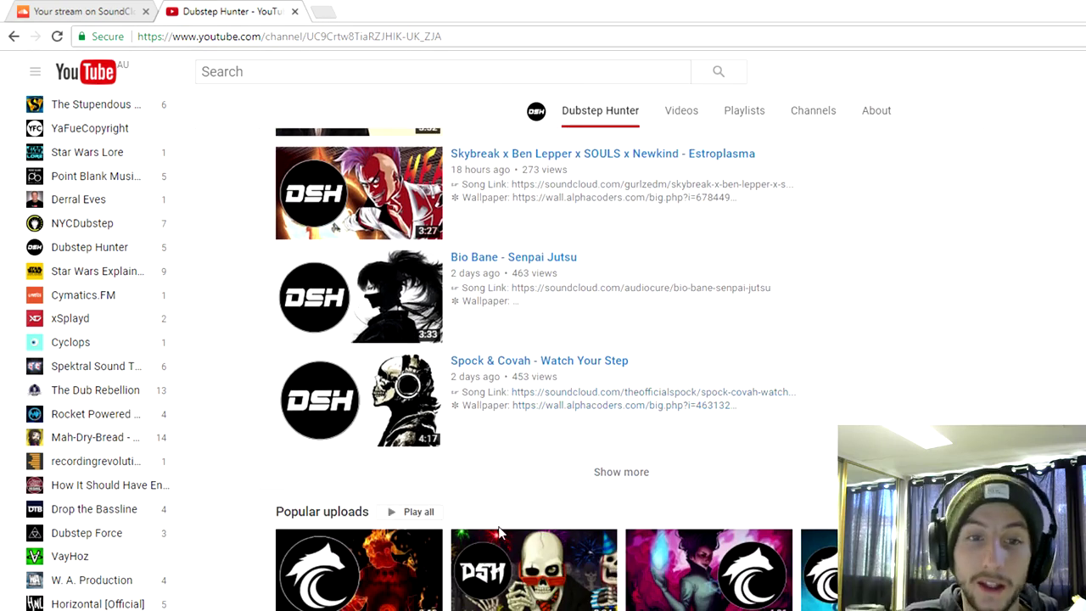
scroll(541, 382, up, 5)
scroll(476, 407, up, 3)
scroll(424, 424, up, 2)
scroll(406, 425, up, 1)
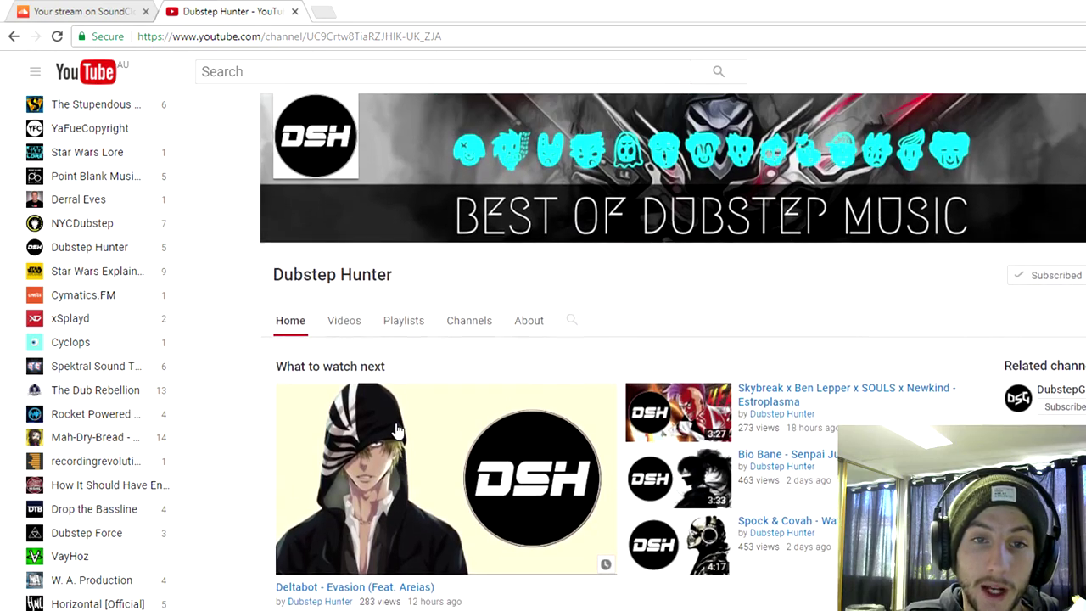
scroll(397, 431, down, 2)
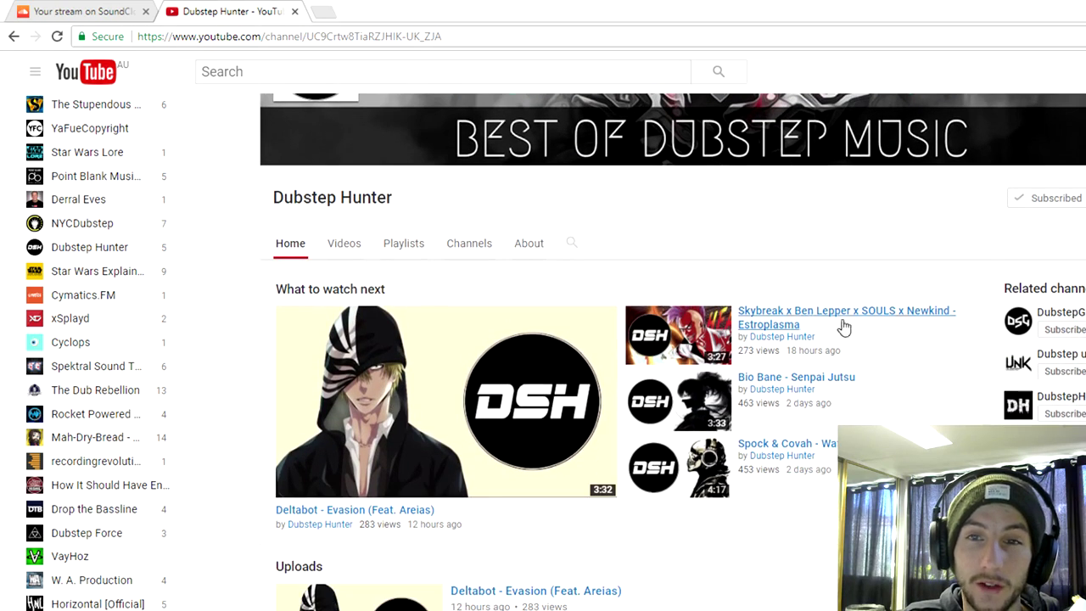
scroll(786, 366, down, 4)
scroll(785, 367, down, 2)
scroll(458, 492, down, 3)
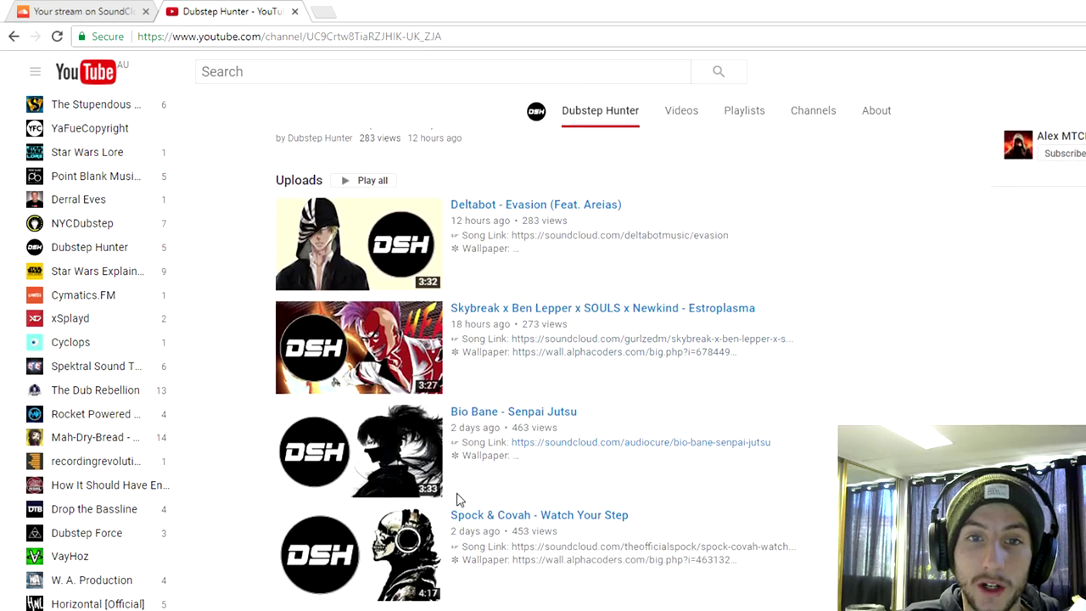
scroll(459, 488, down, 2)
scroll(459, 543, down, 1)
scroll(458, 547, down, 1)
scroll(500, 229, down, 1)
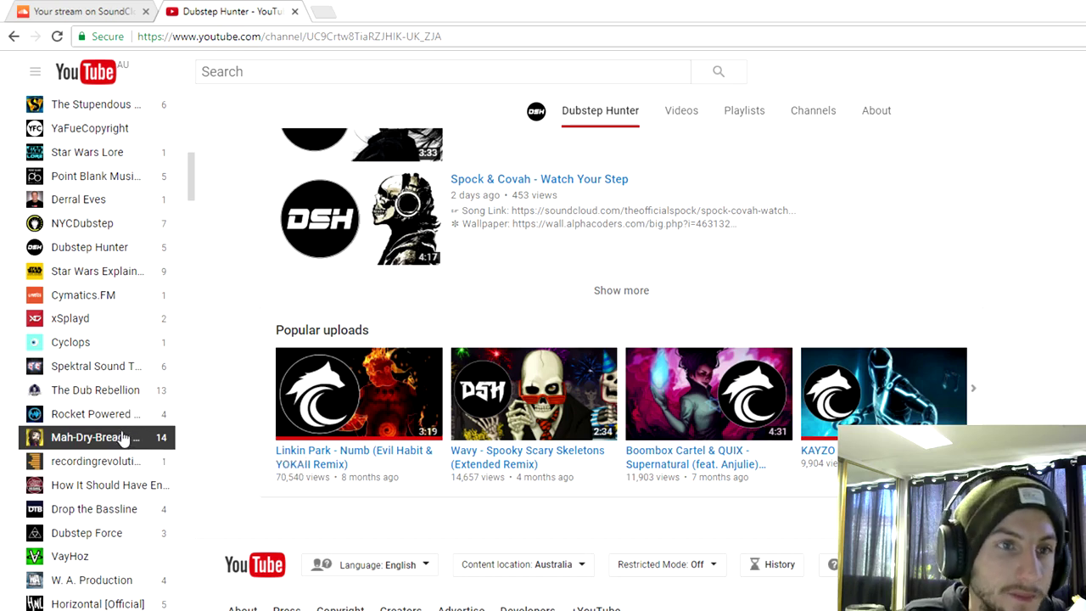
scroll(129, 392, down, 1)
scroll(129, 392, down, 1)
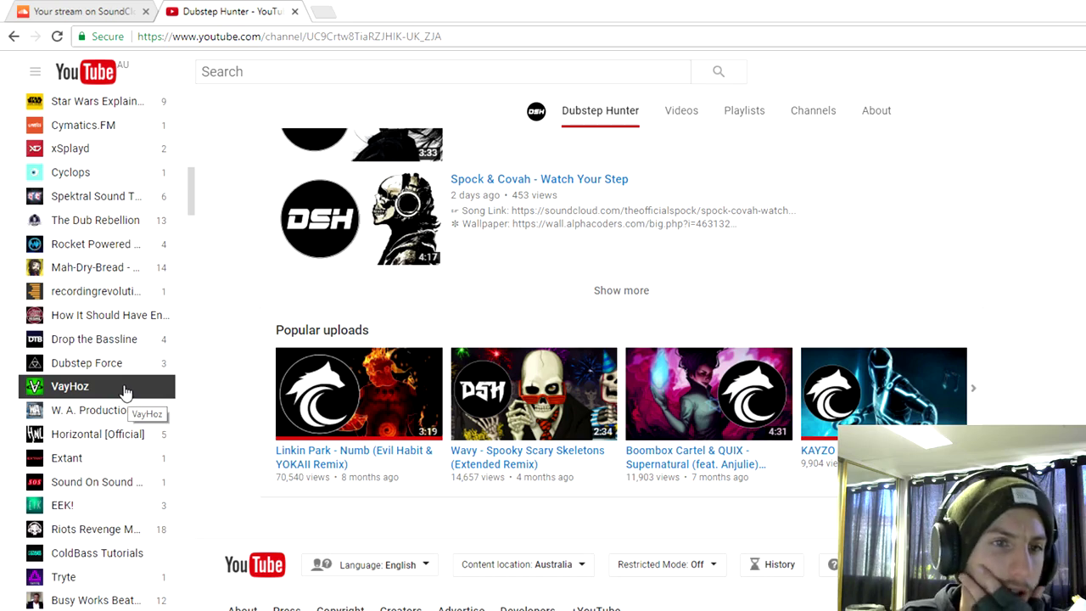
scroll(124, 390, down, 1)
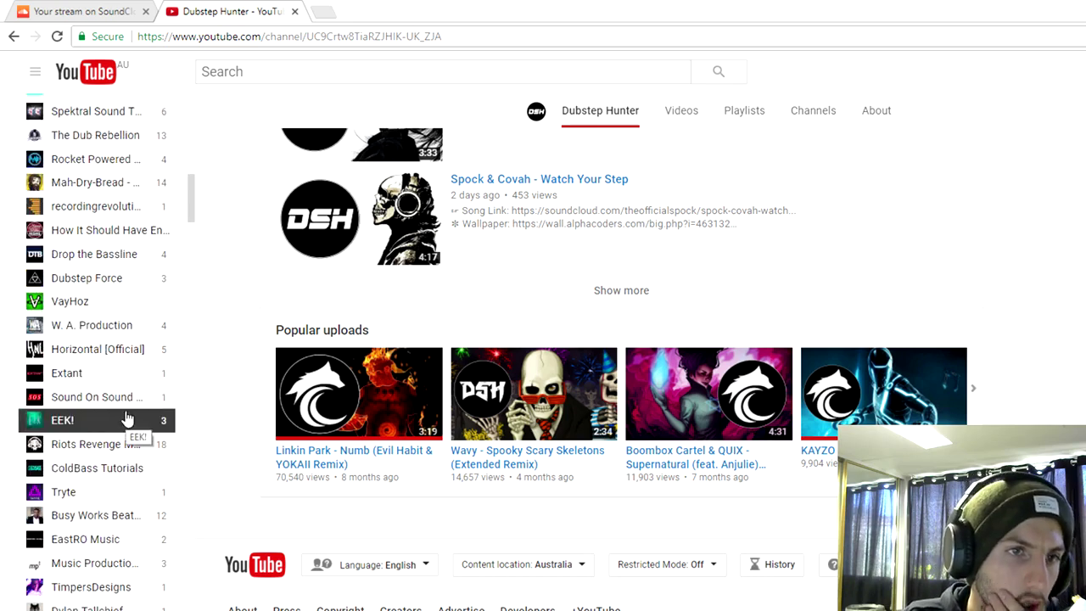
scroll(128, 417, down, 1)
scroll(125, 416, down, 1)
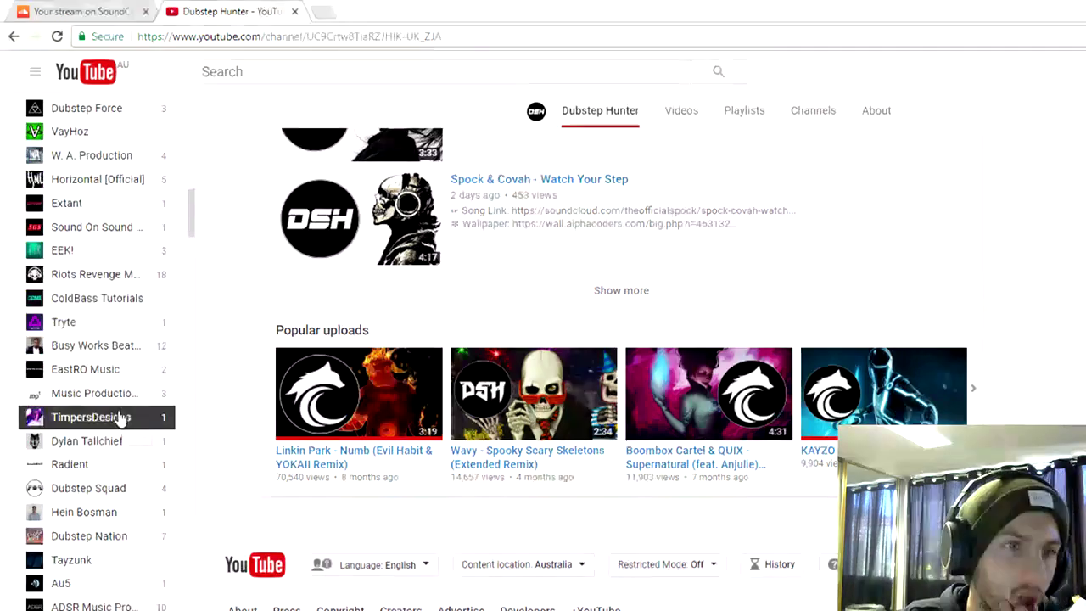
scroll(119, 407, down, 1)
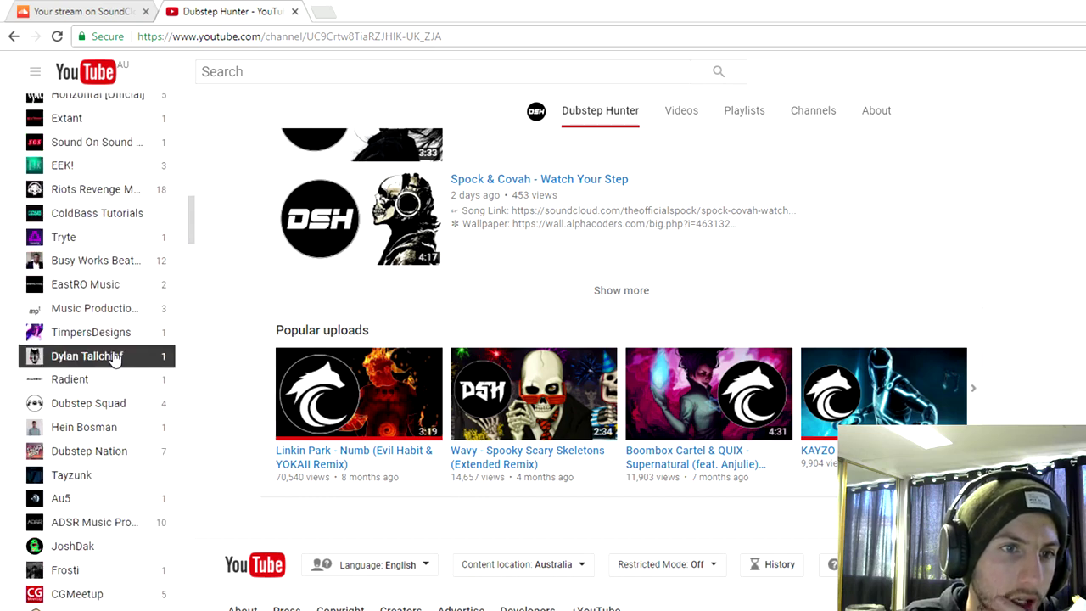
scroll(116, 358, down, 1)
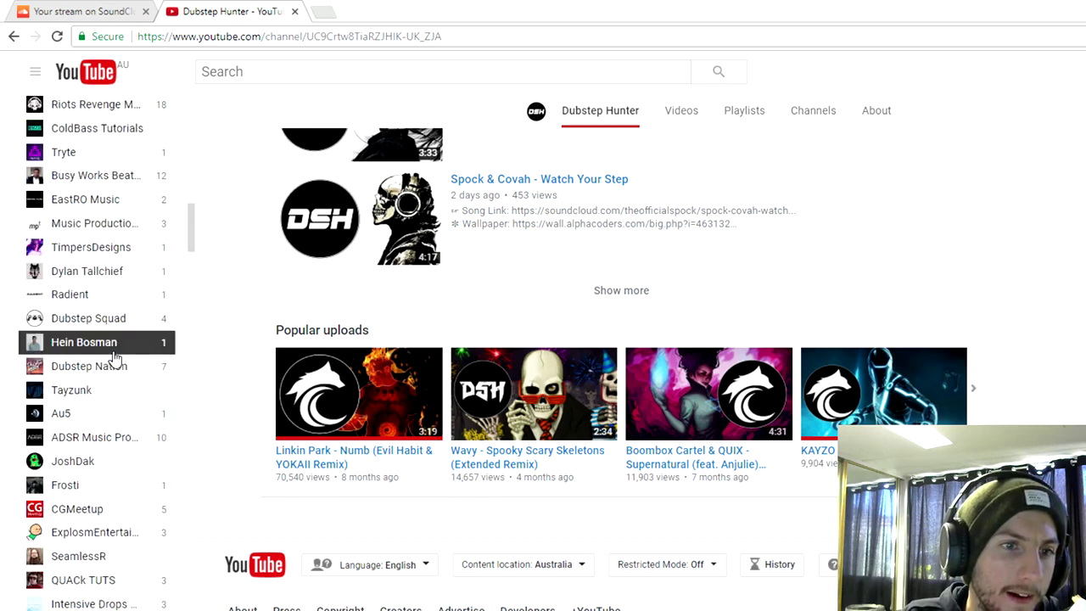
scroll(115, 358, down, 1)
scroll(116, 358, down, 1)
scroll(110, 358, down, 1)
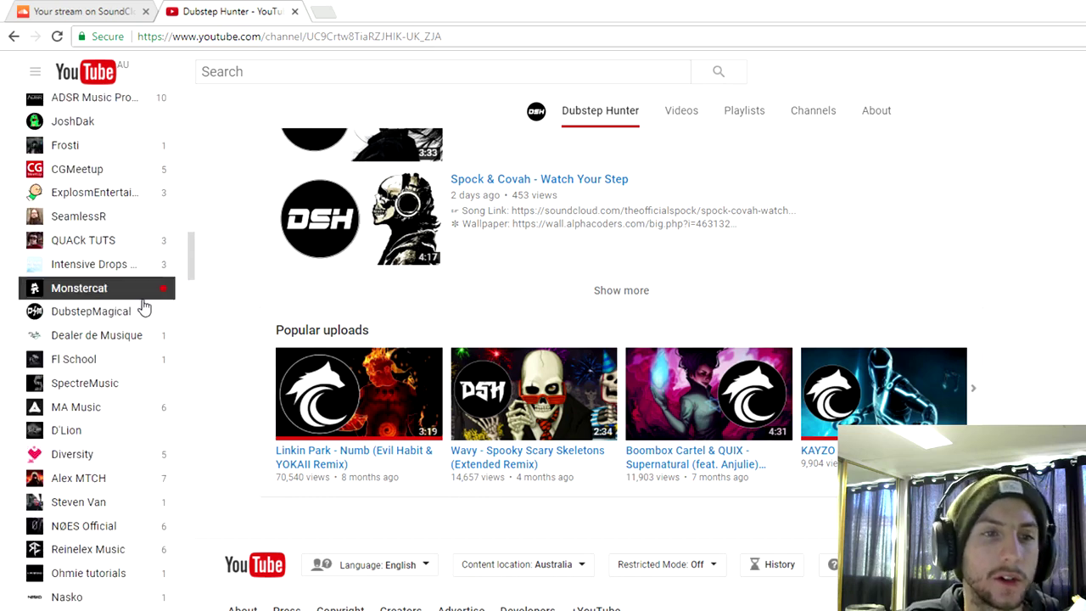
scroll(119, 297, down, 1)
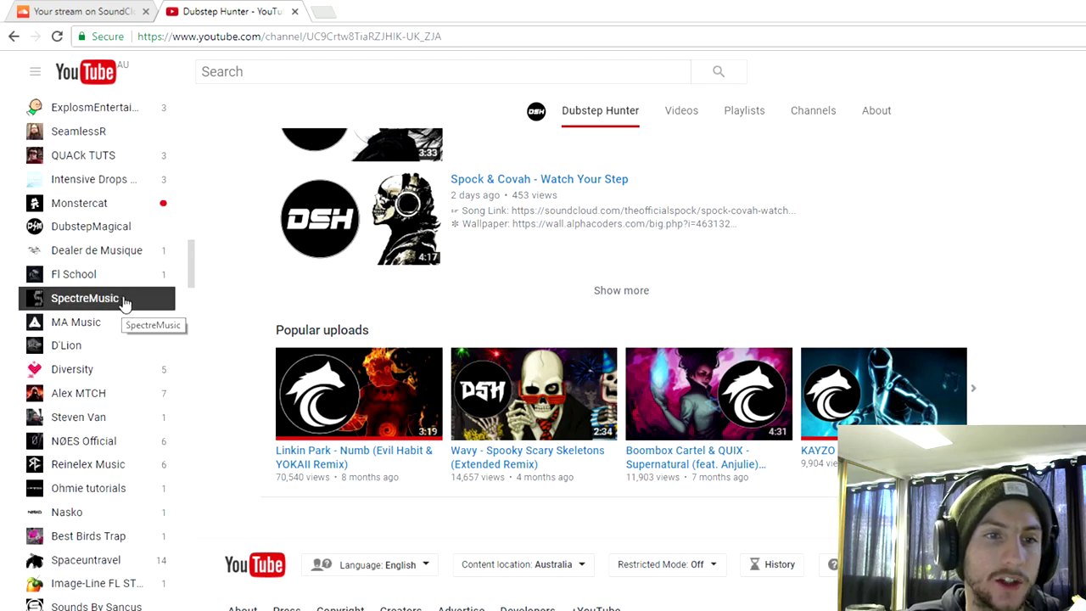
scroll(127, 301, down, 2)
scroll(127, 299, down, 1)
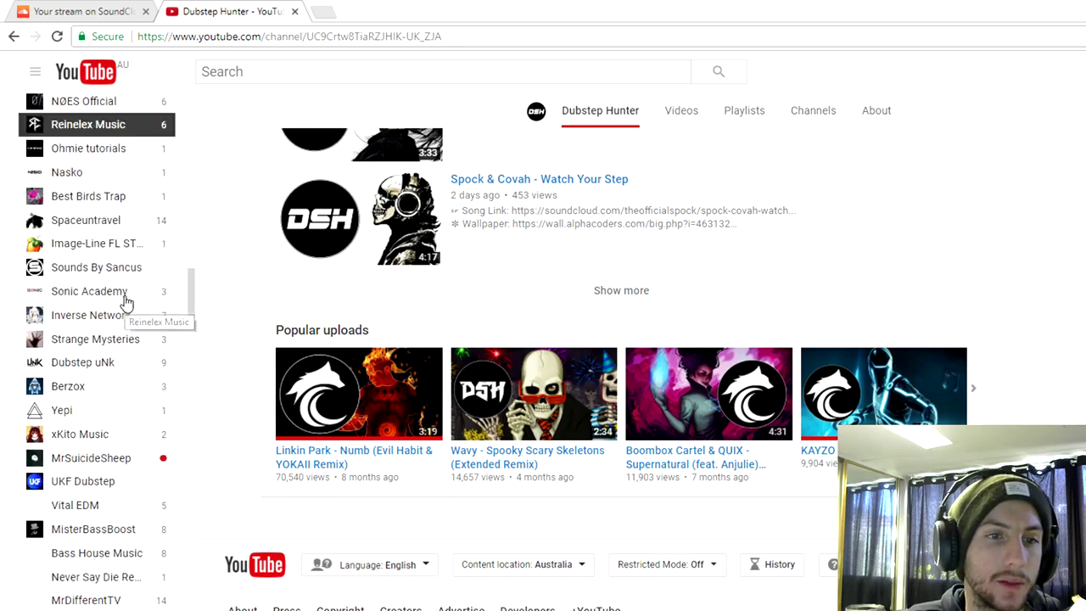
scroll(127, 298, down, 2)
scroll(127, 301, down, 2)
scroll(128, 301, down, 2)
scroll(126, 301, down, 1)
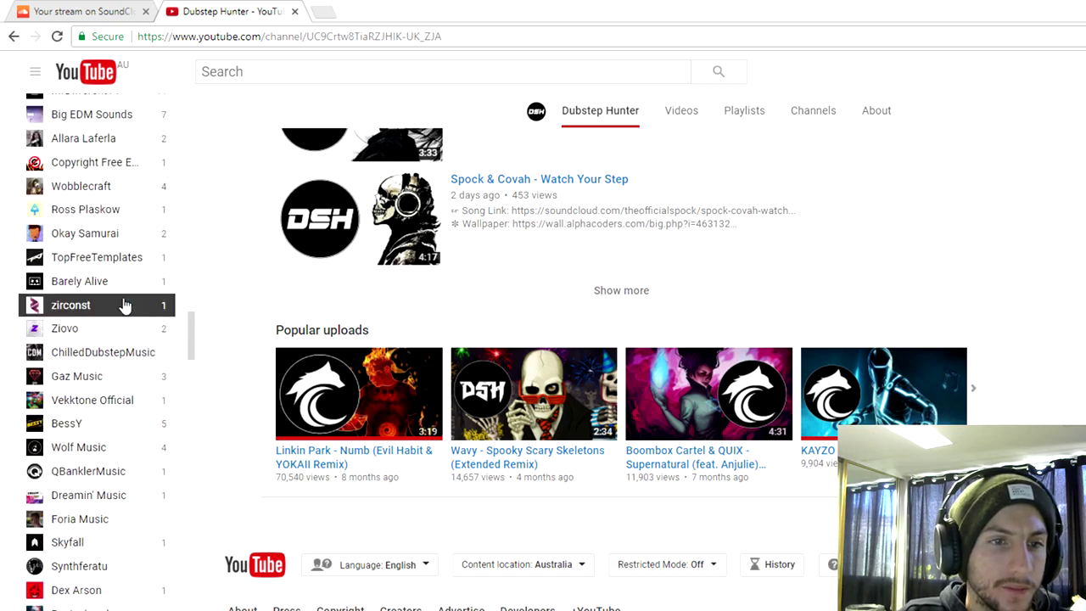
scroll(125, 301, down, 1)
scroll(125, 301, down, 1)
scroll(125, 301, down, 1)
scroll(126, 301, down, 2)
scroll(125, 301, down, 3)
scroll(559, 376, up, 5)
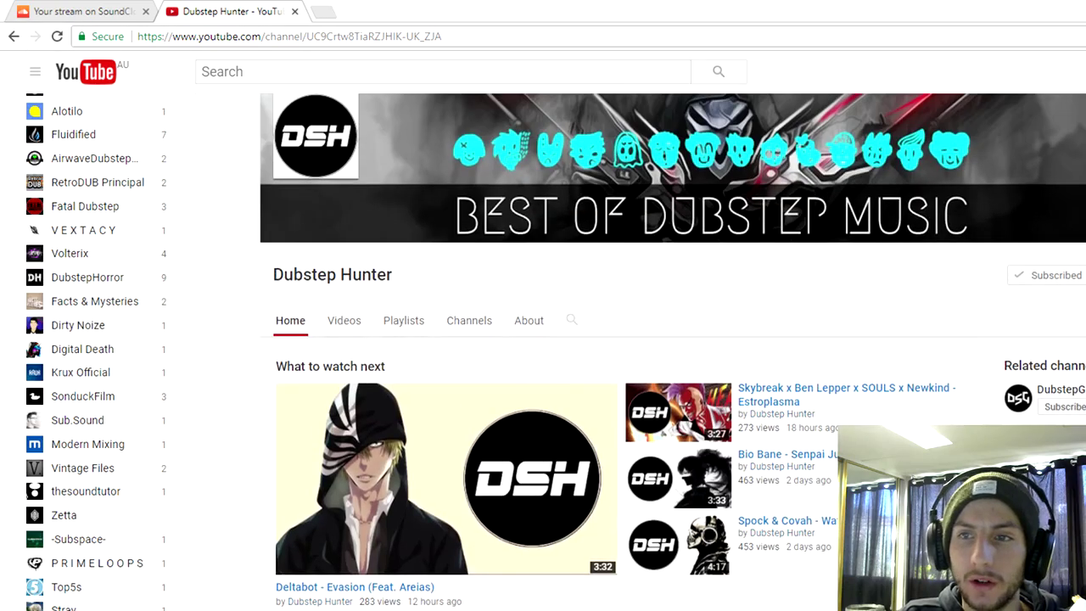
scroll(89, 136, up, 5)
scroll(89, 135, up, 5)
scroll(89, 135, up, 2)
Return to the FriendlyFire channel home page, then switch to OBS Studio with Alt+Tab
click(85, 140)
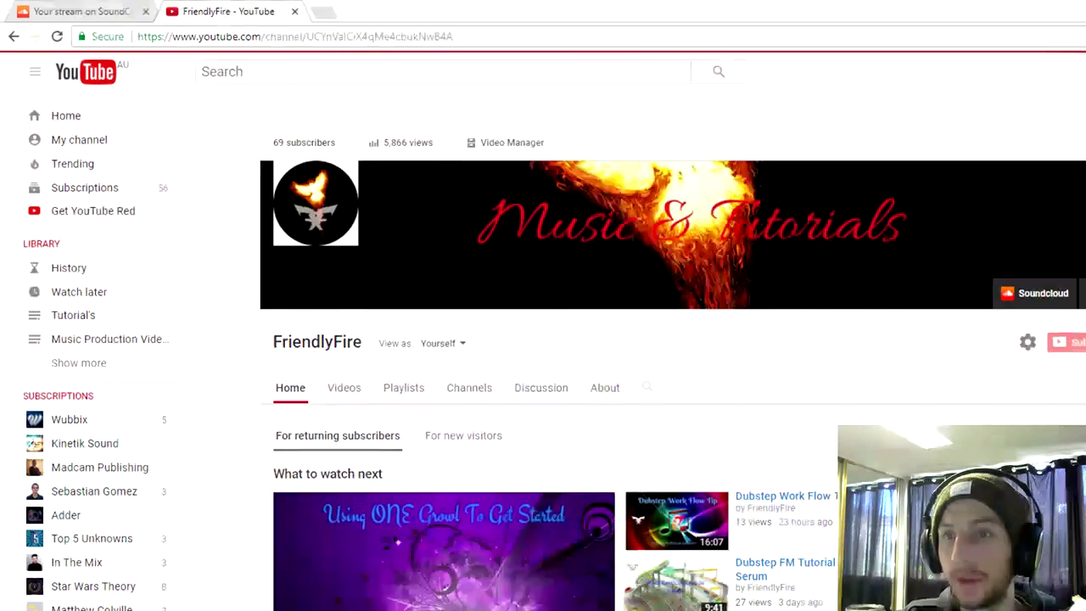
scroll(740, 493, down, 1)
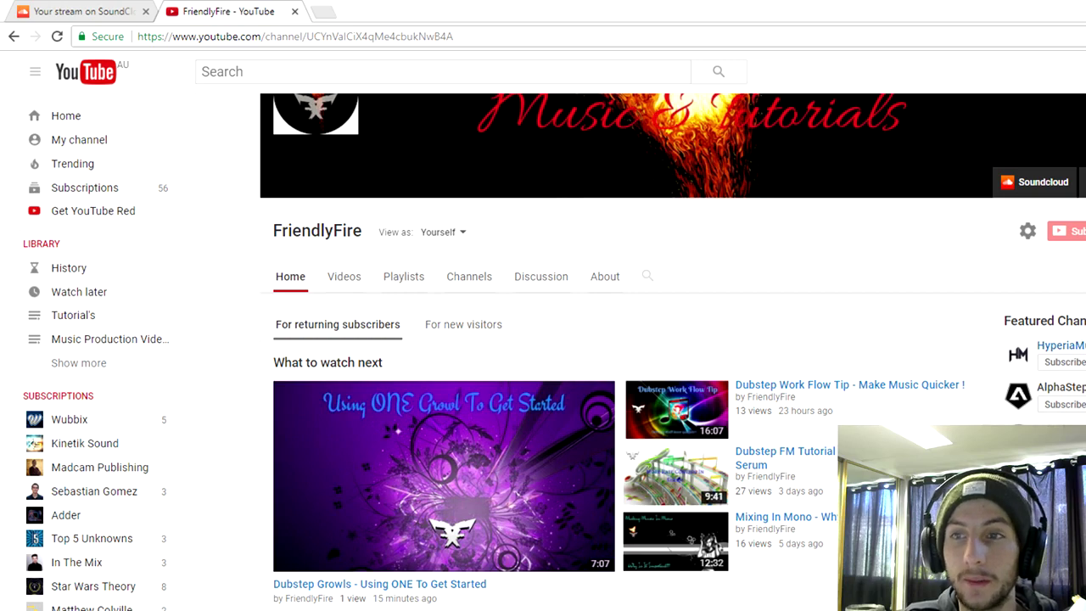
scroll(685, 386, down, 1)
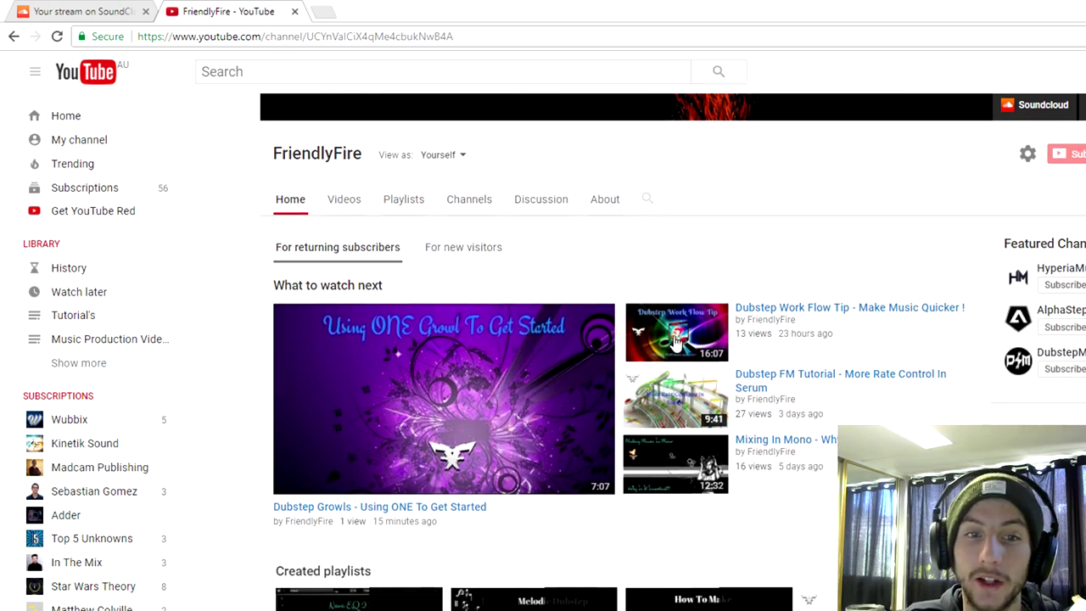
key(alt+Tab)
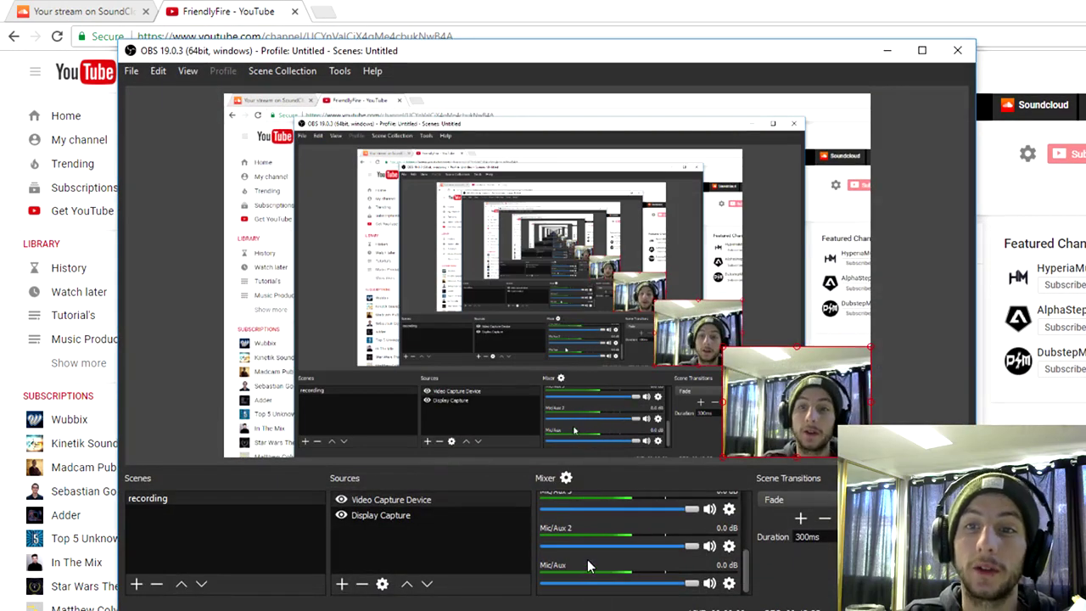